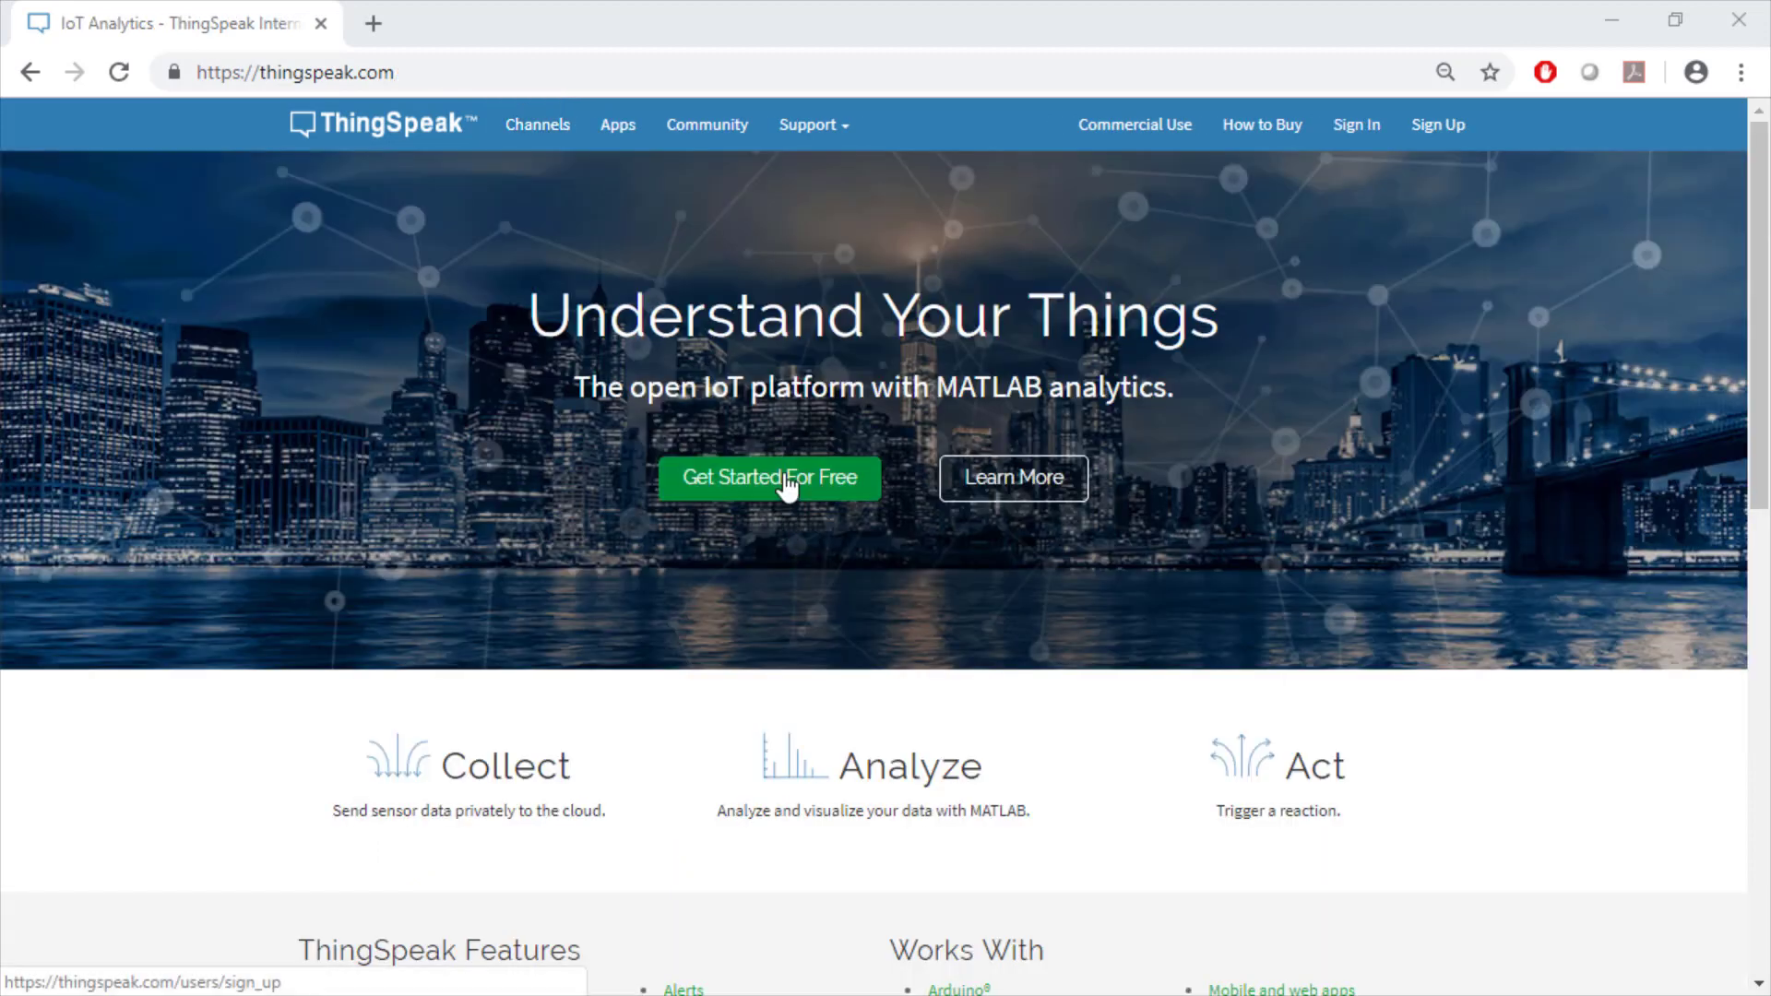
Go from the ThingSpeak homepage to My Channels, which lists 'AQI @ MathWorks, Natick'.
{"action": "left_click", "coordinate": [787, 484]}
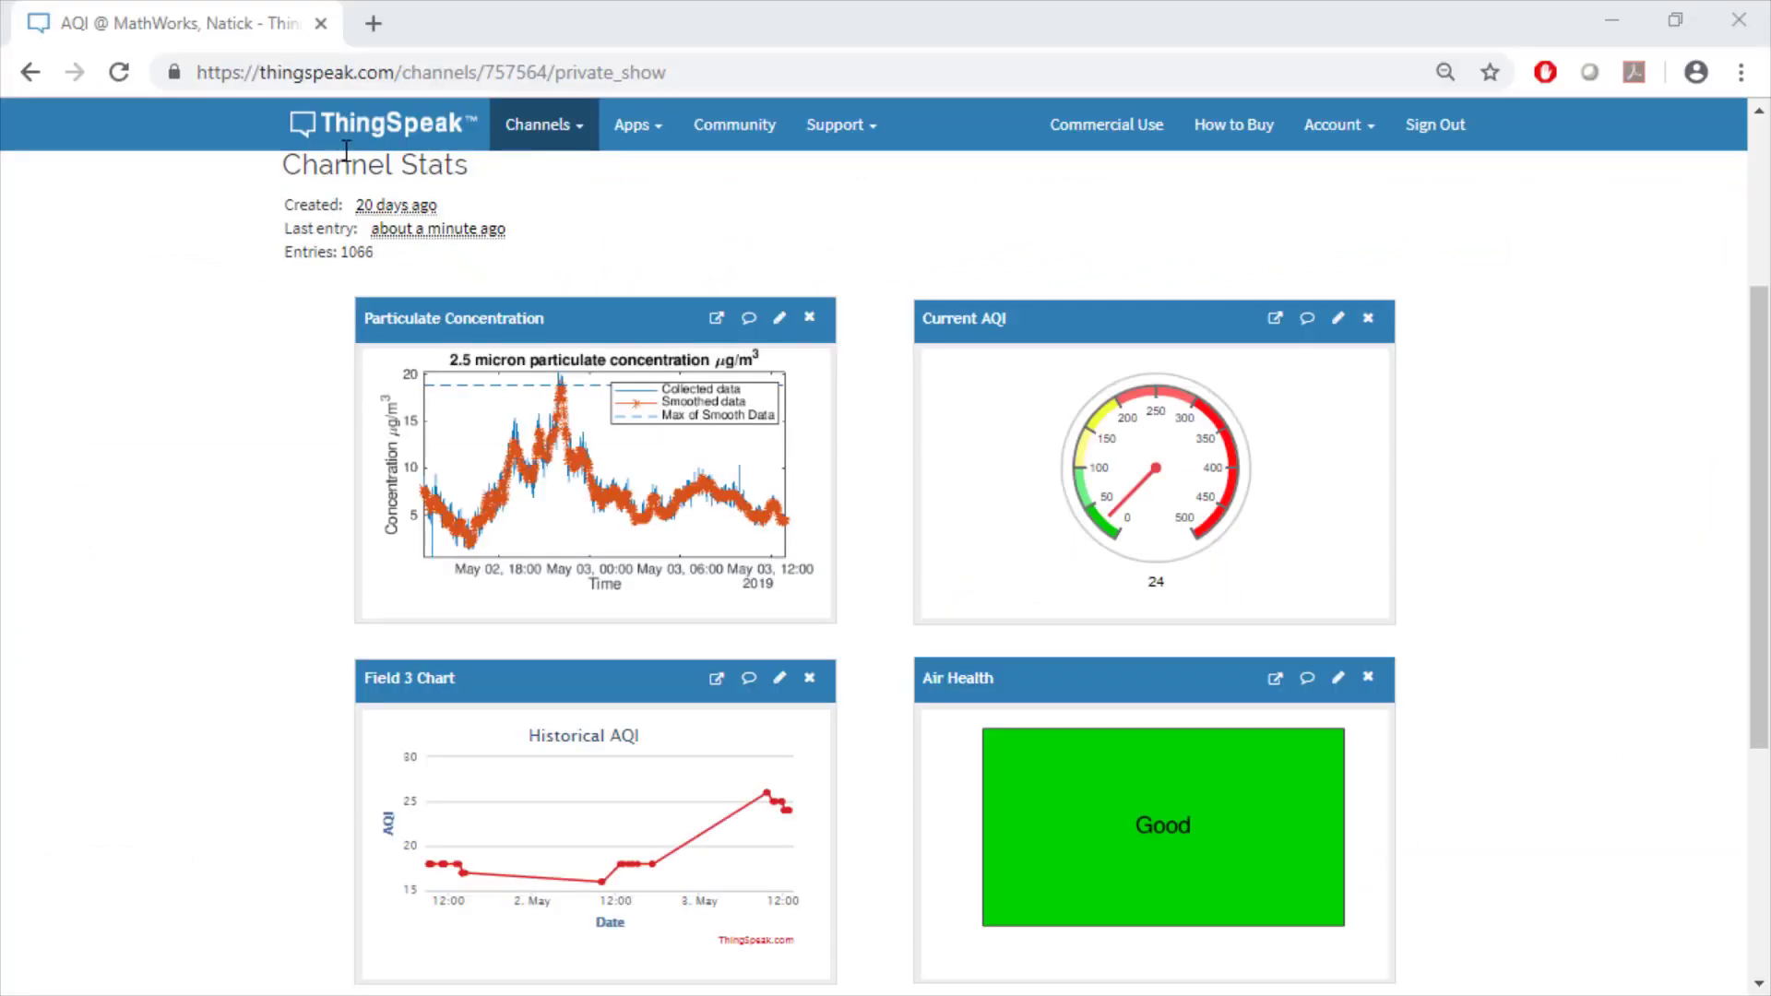
{"action": "left_click", "coordinate": [357, 140]}
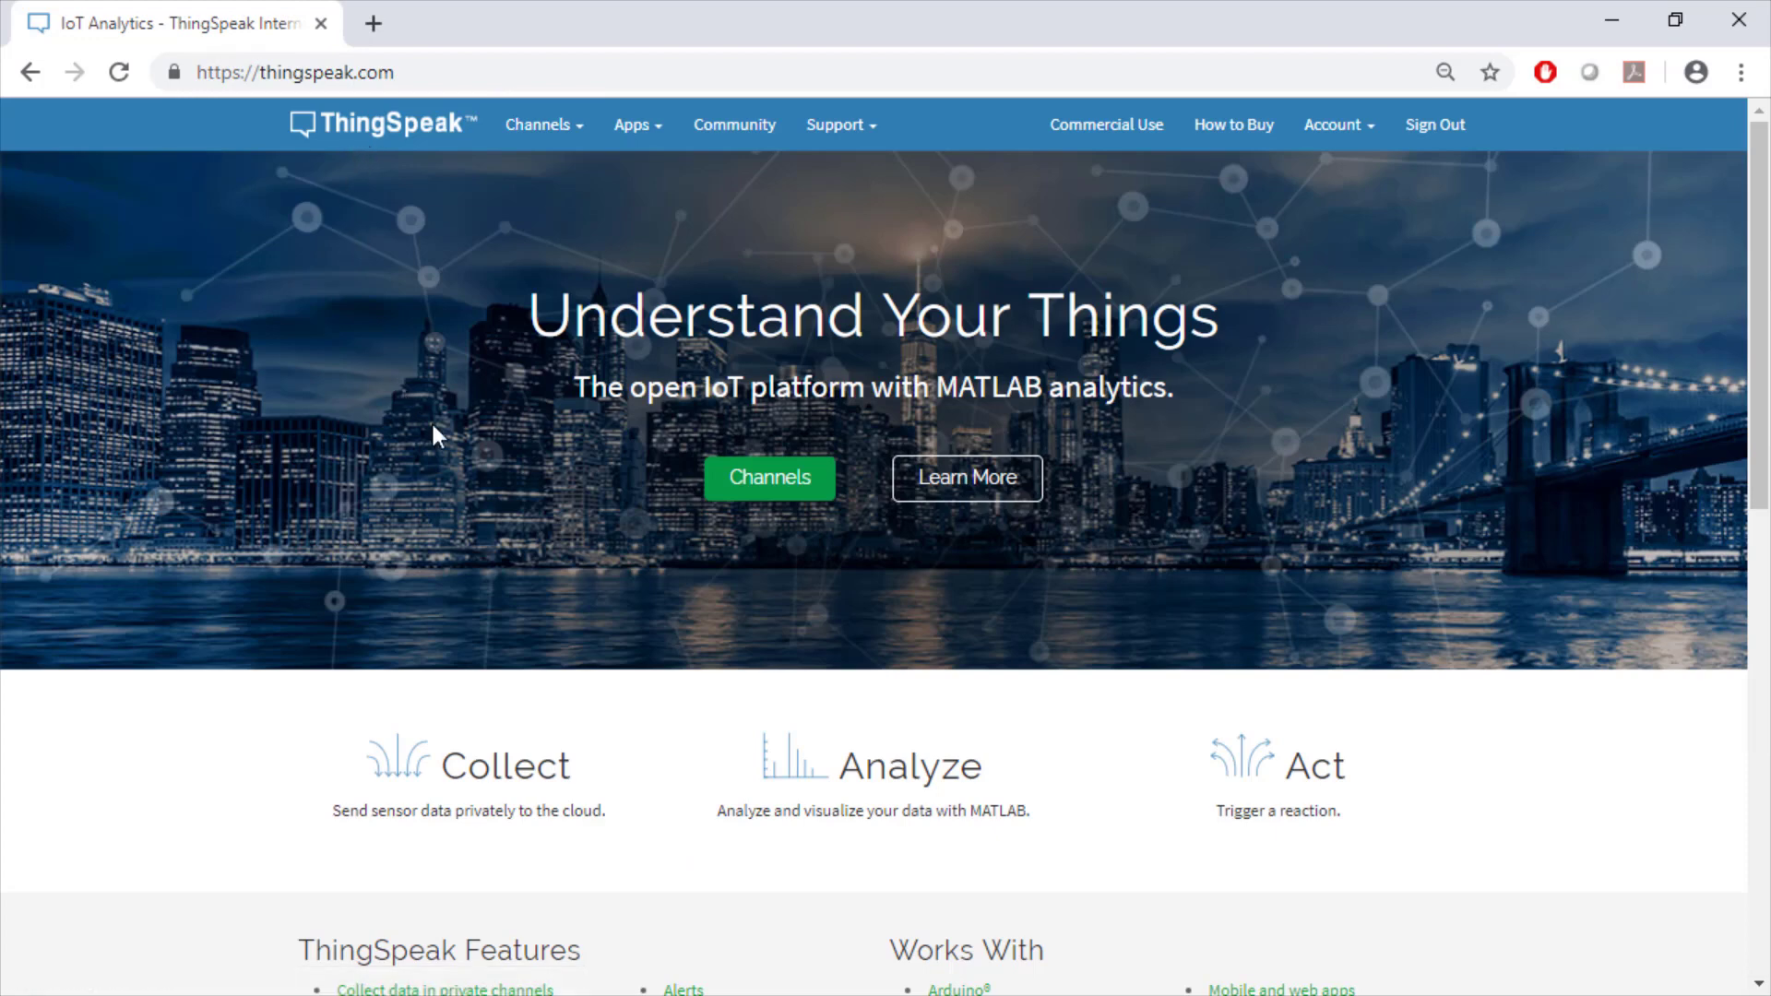
{"action": "left_click", "coordinate": [788, 492]}
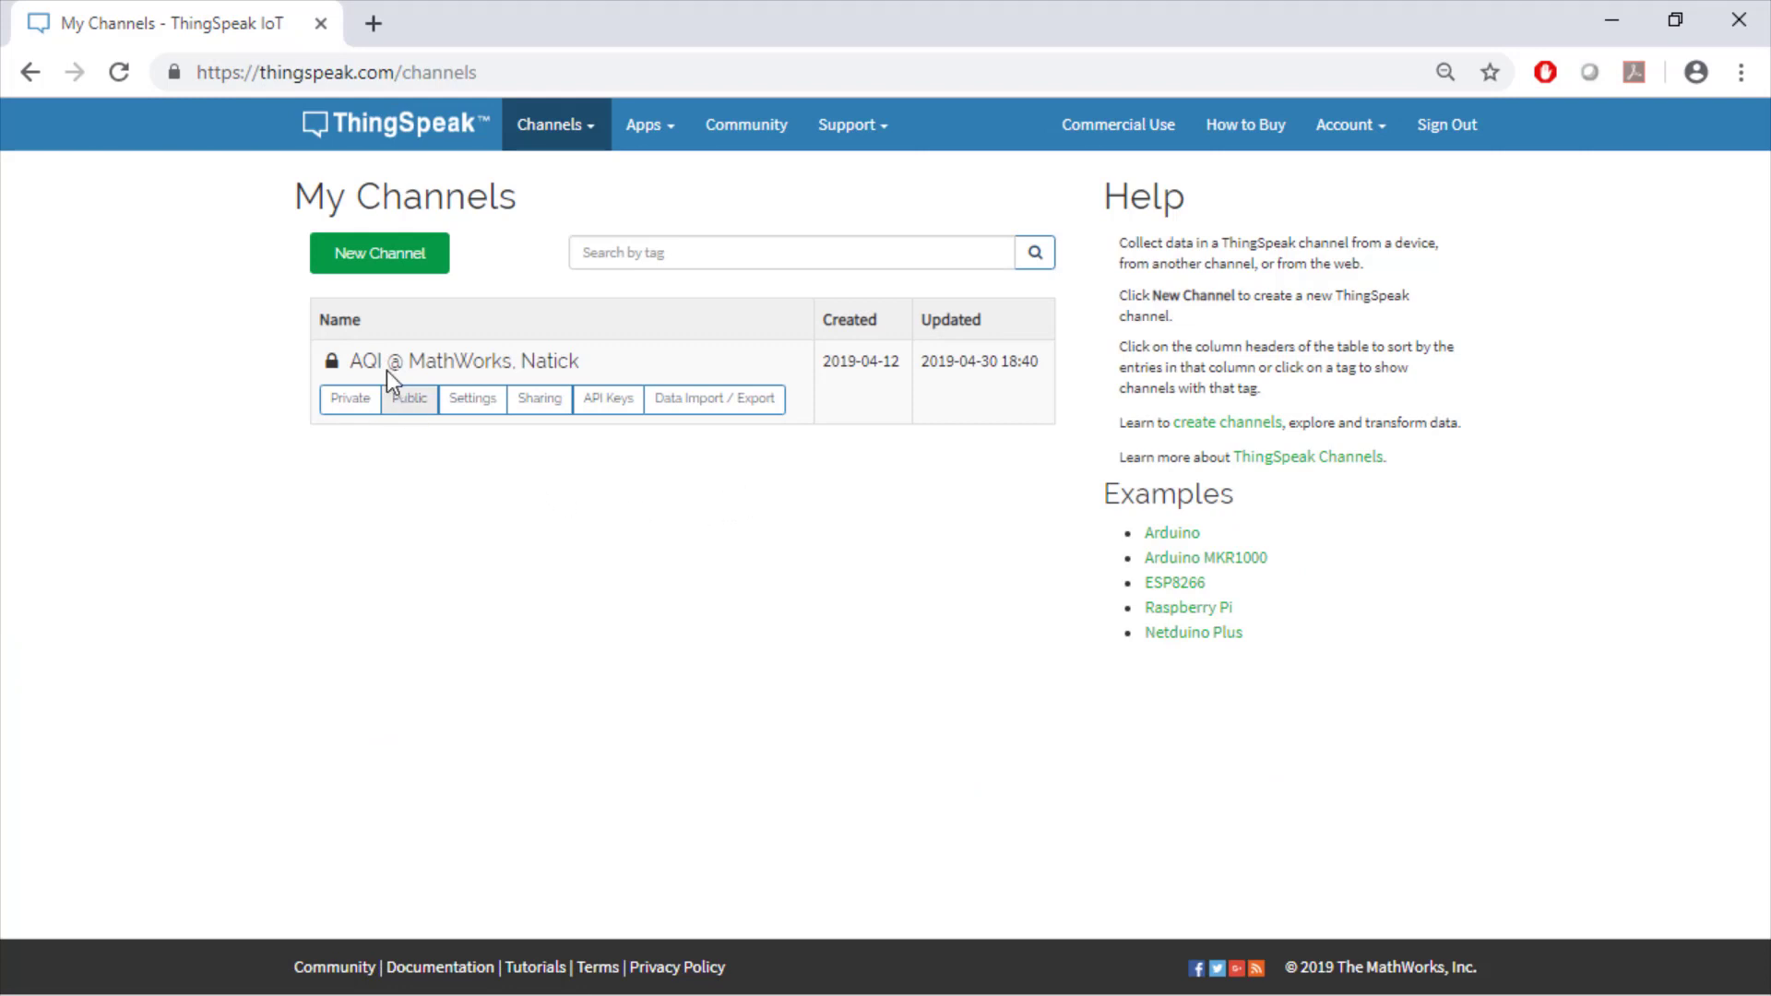
Create and save a new channel named 'AQI Test' with Field 1 labelled 'AQI'.
{"action": "left_click", "coordinate": [377, 266]}
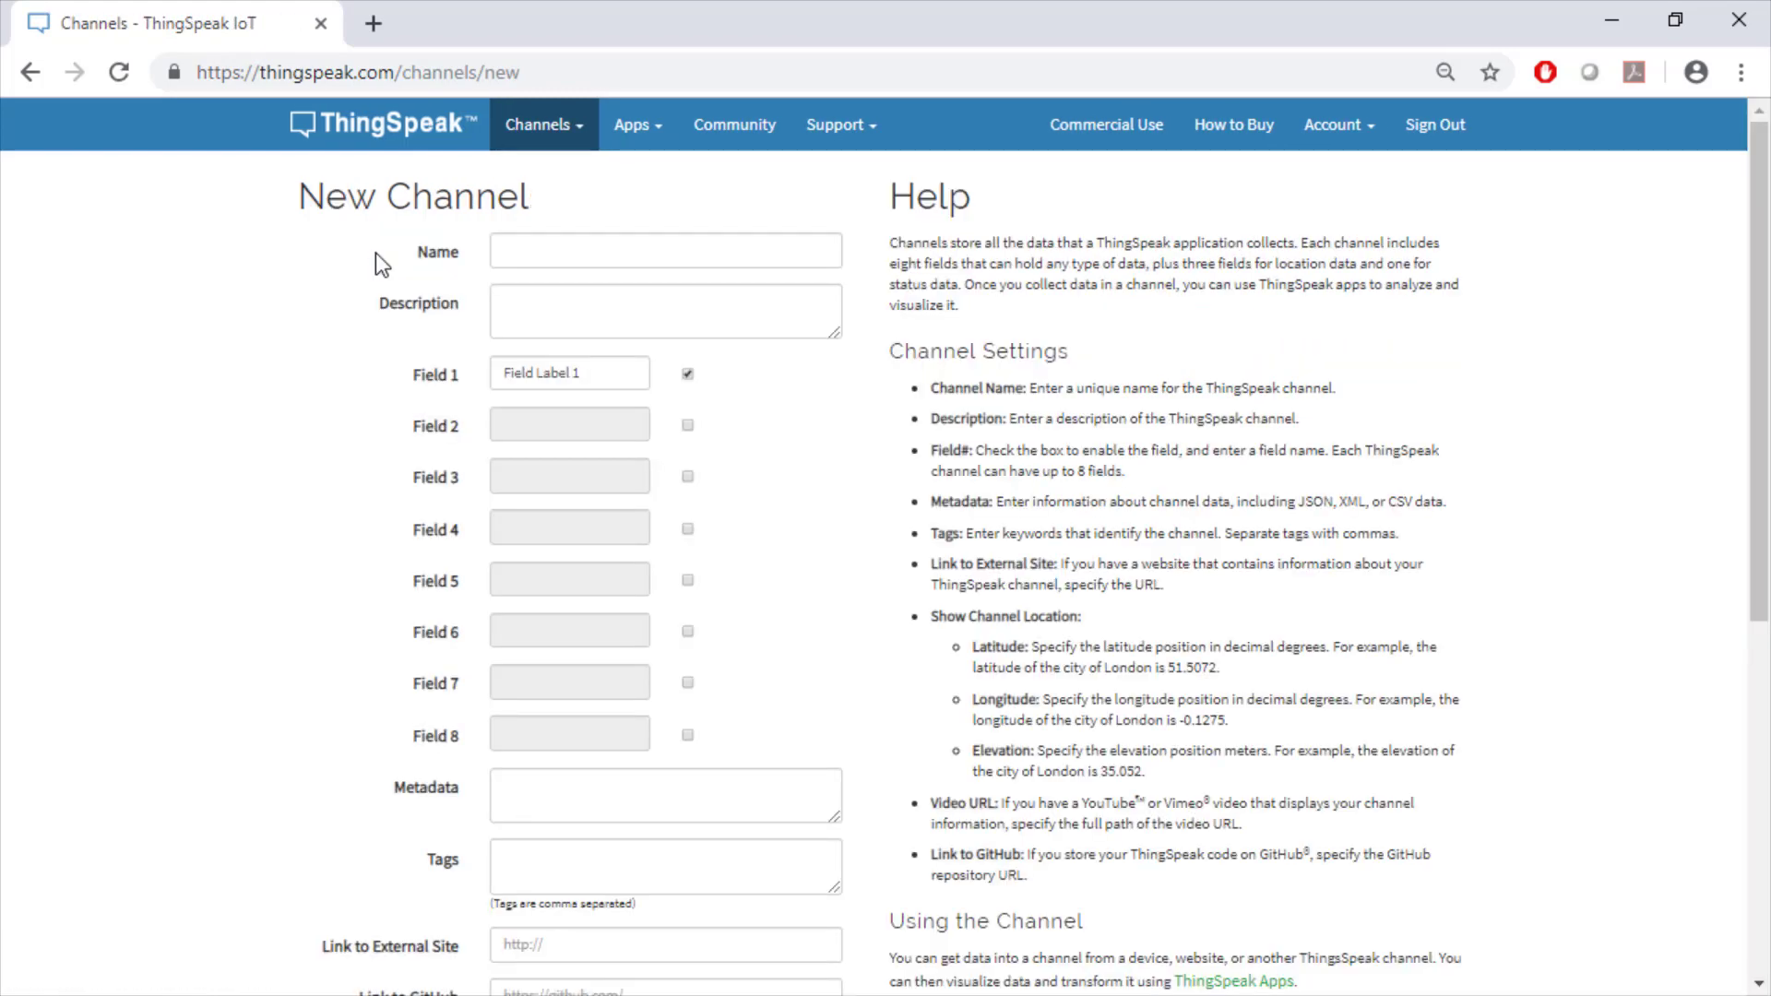
{"action": "left_click", "coordinate": [505, 247]}
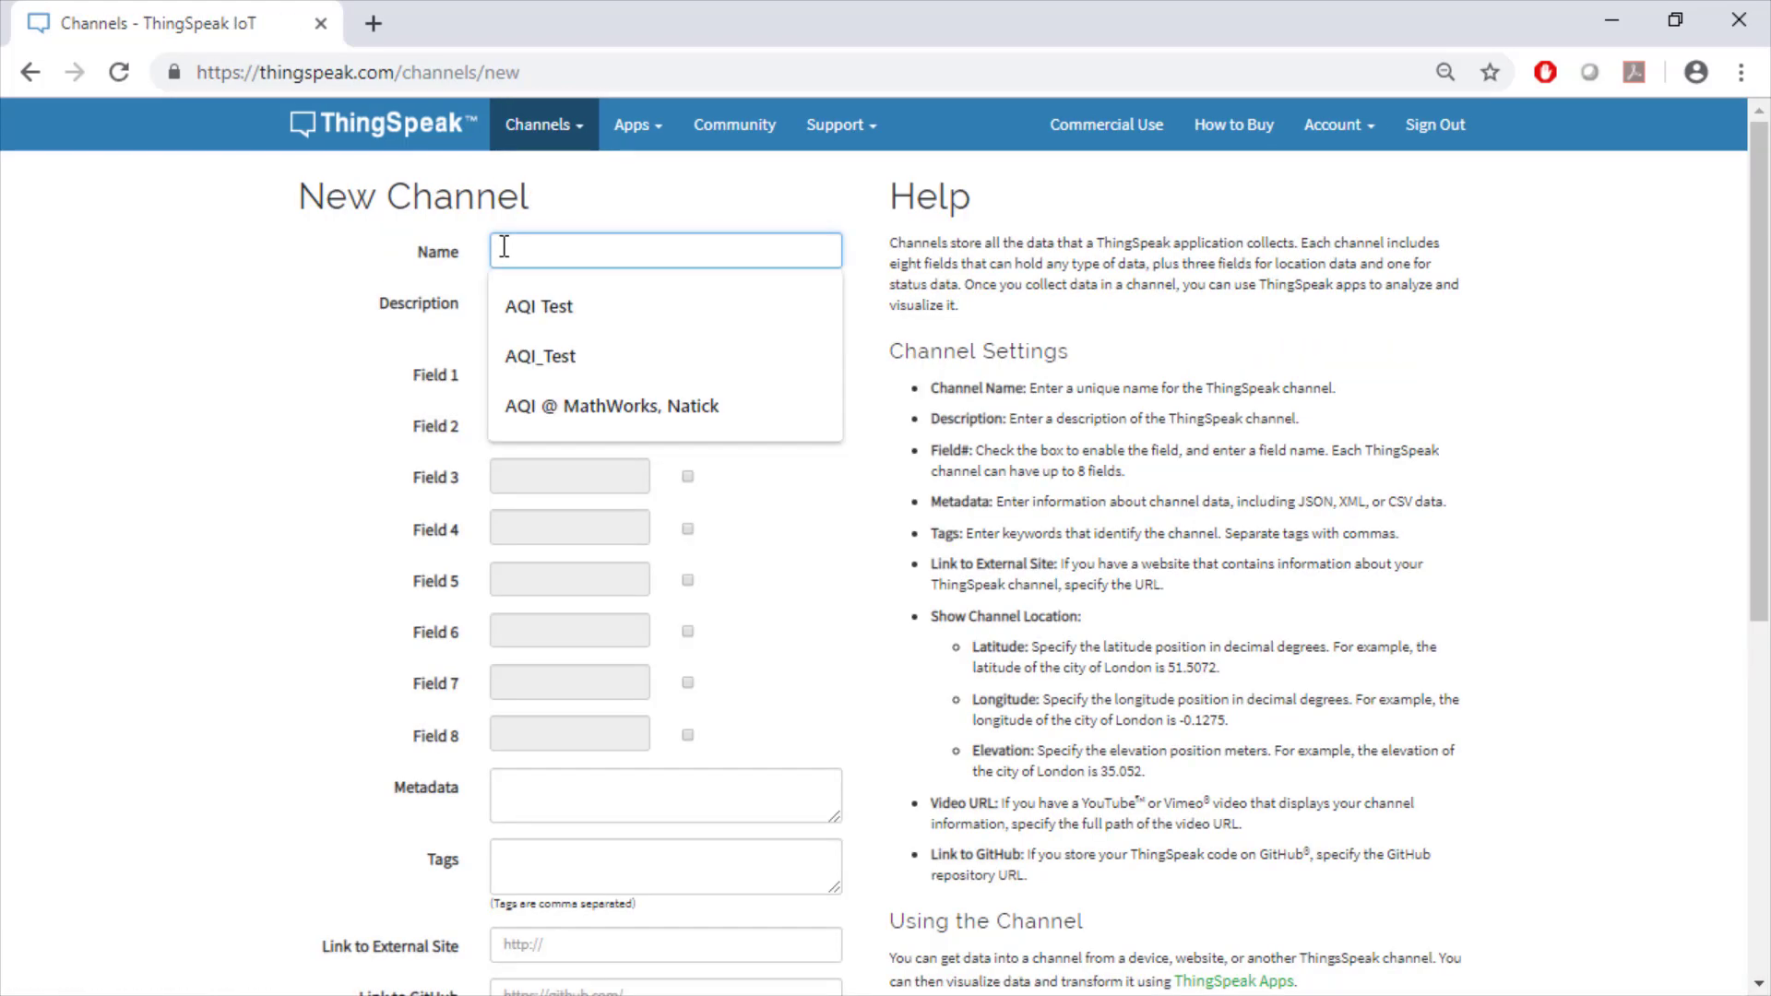
{"action": "left_click", "coordinate": [531, 302]}
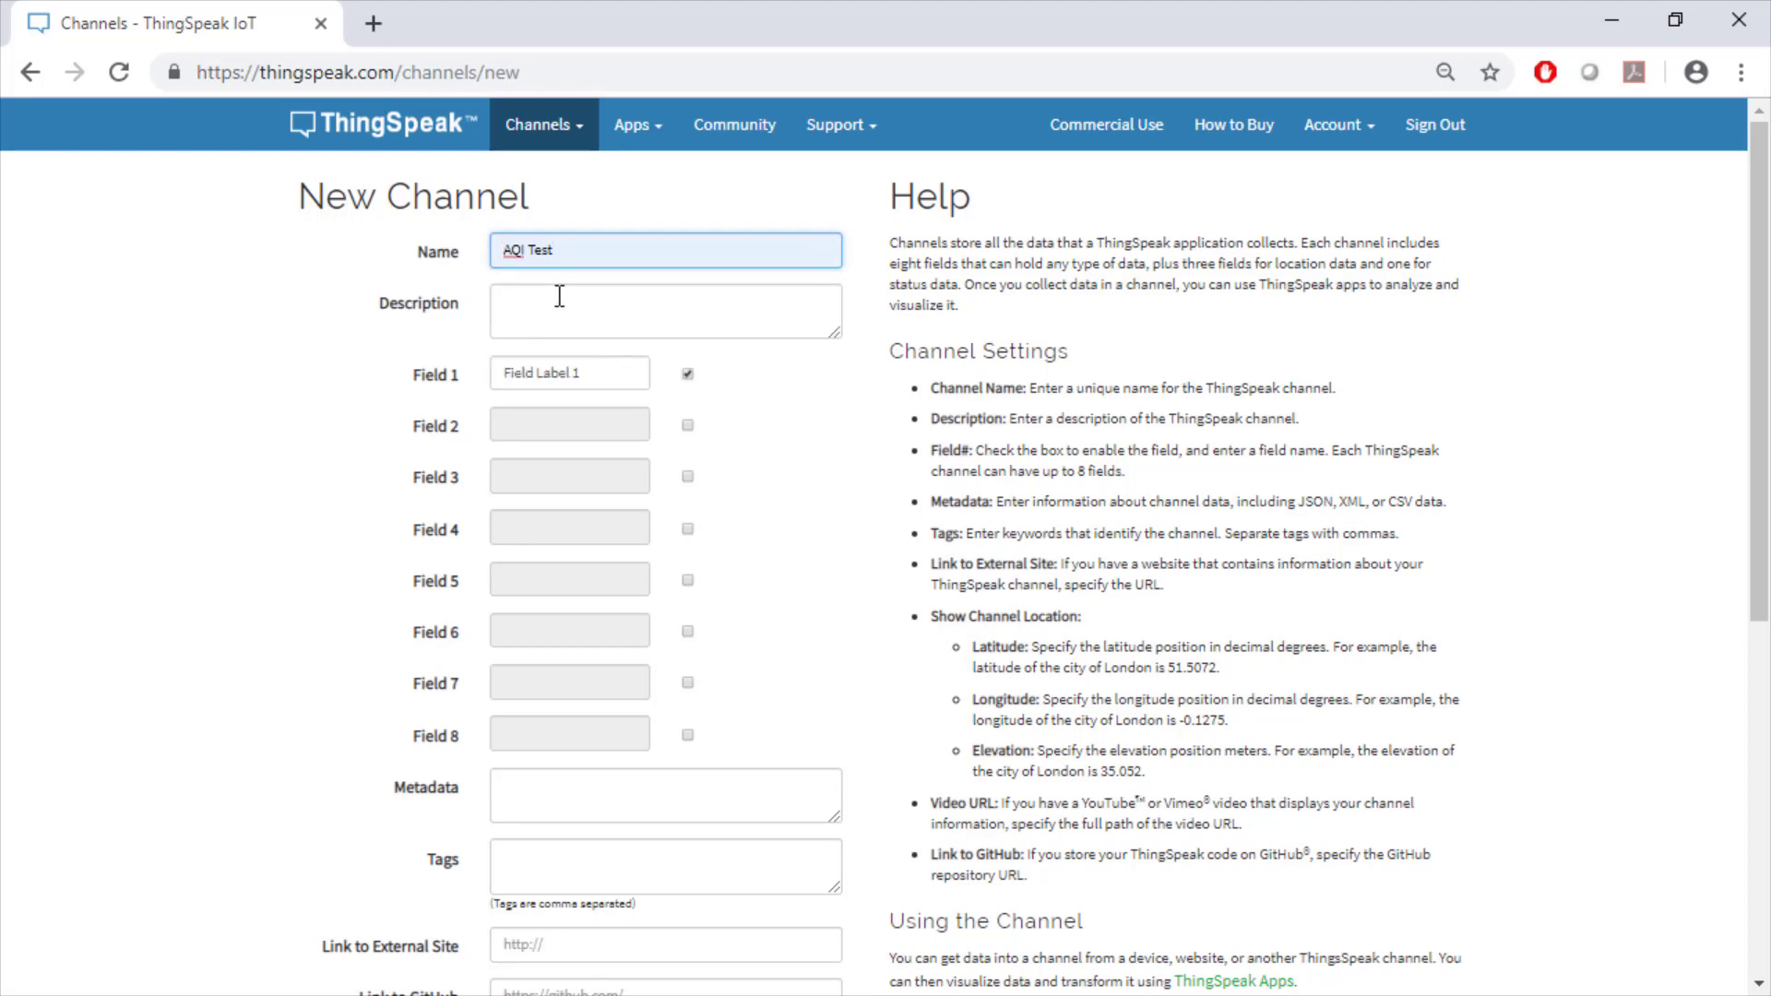
{"action": "left_click_drag", "start_coordinate": [618, 374], "coordinate": [498, 379]}
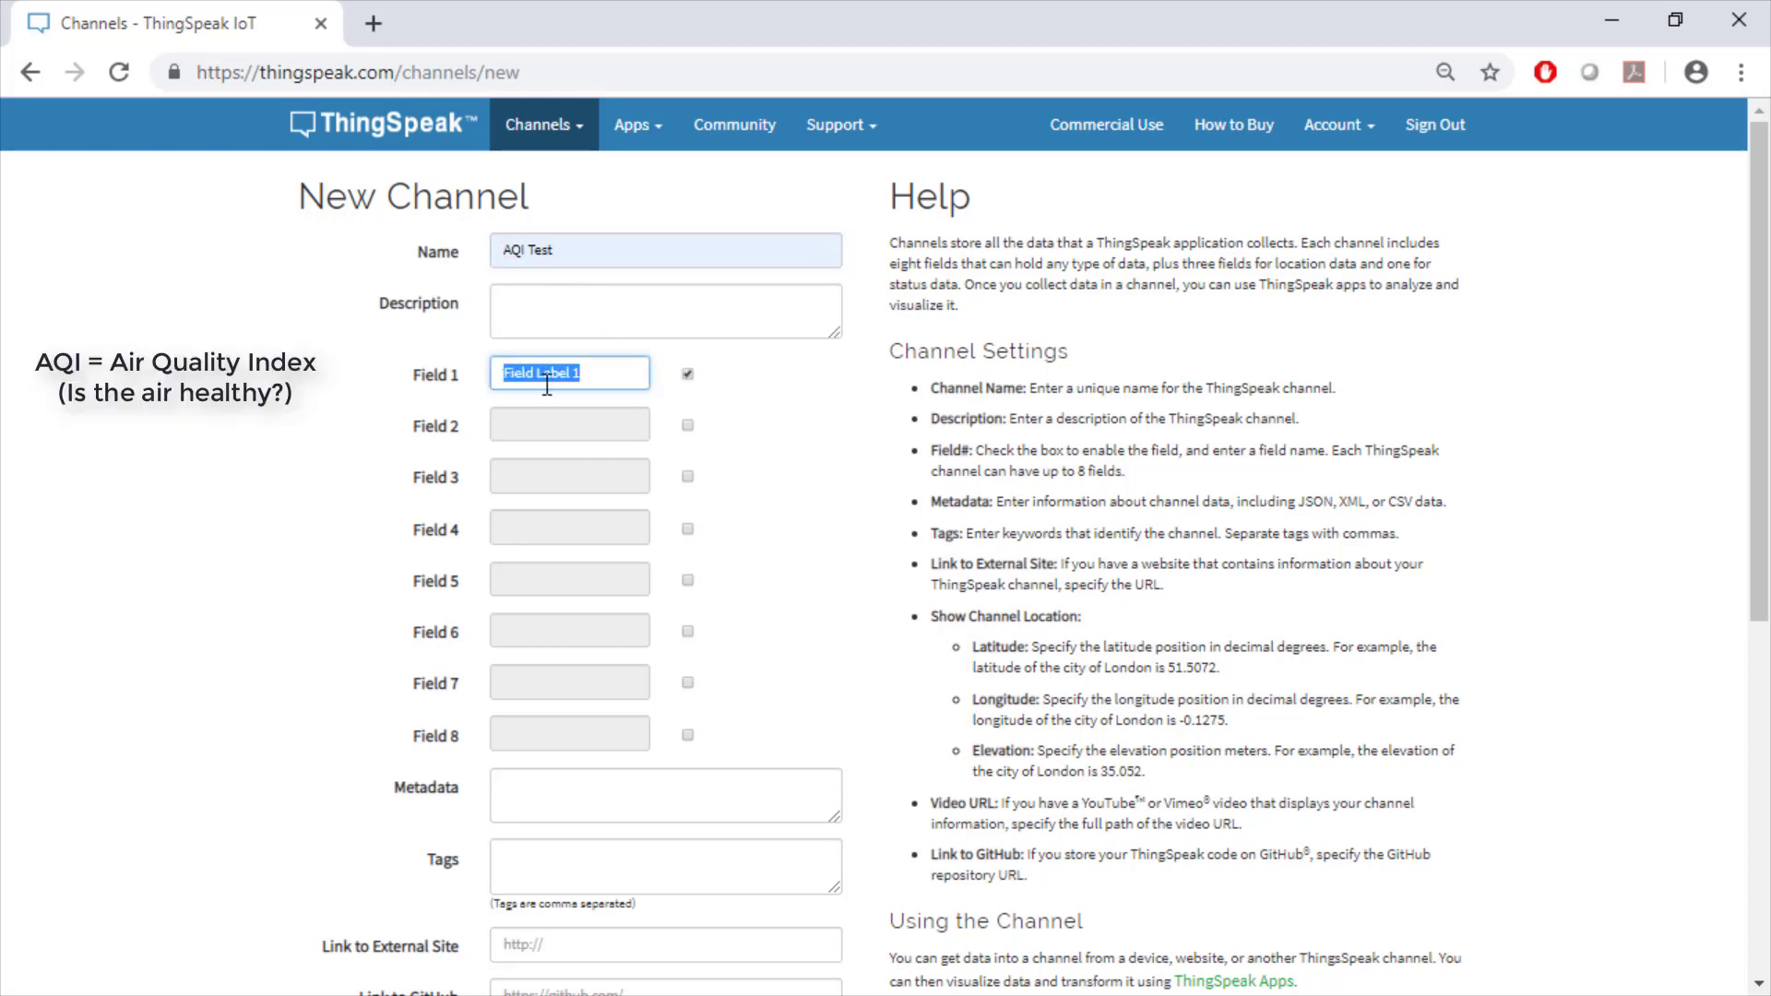
{"action": "type", "text": "AQI"}
{"action": "scroll", "coordinate": [373, 439], "scroll_direction": "down", "scroll_amount": 5}
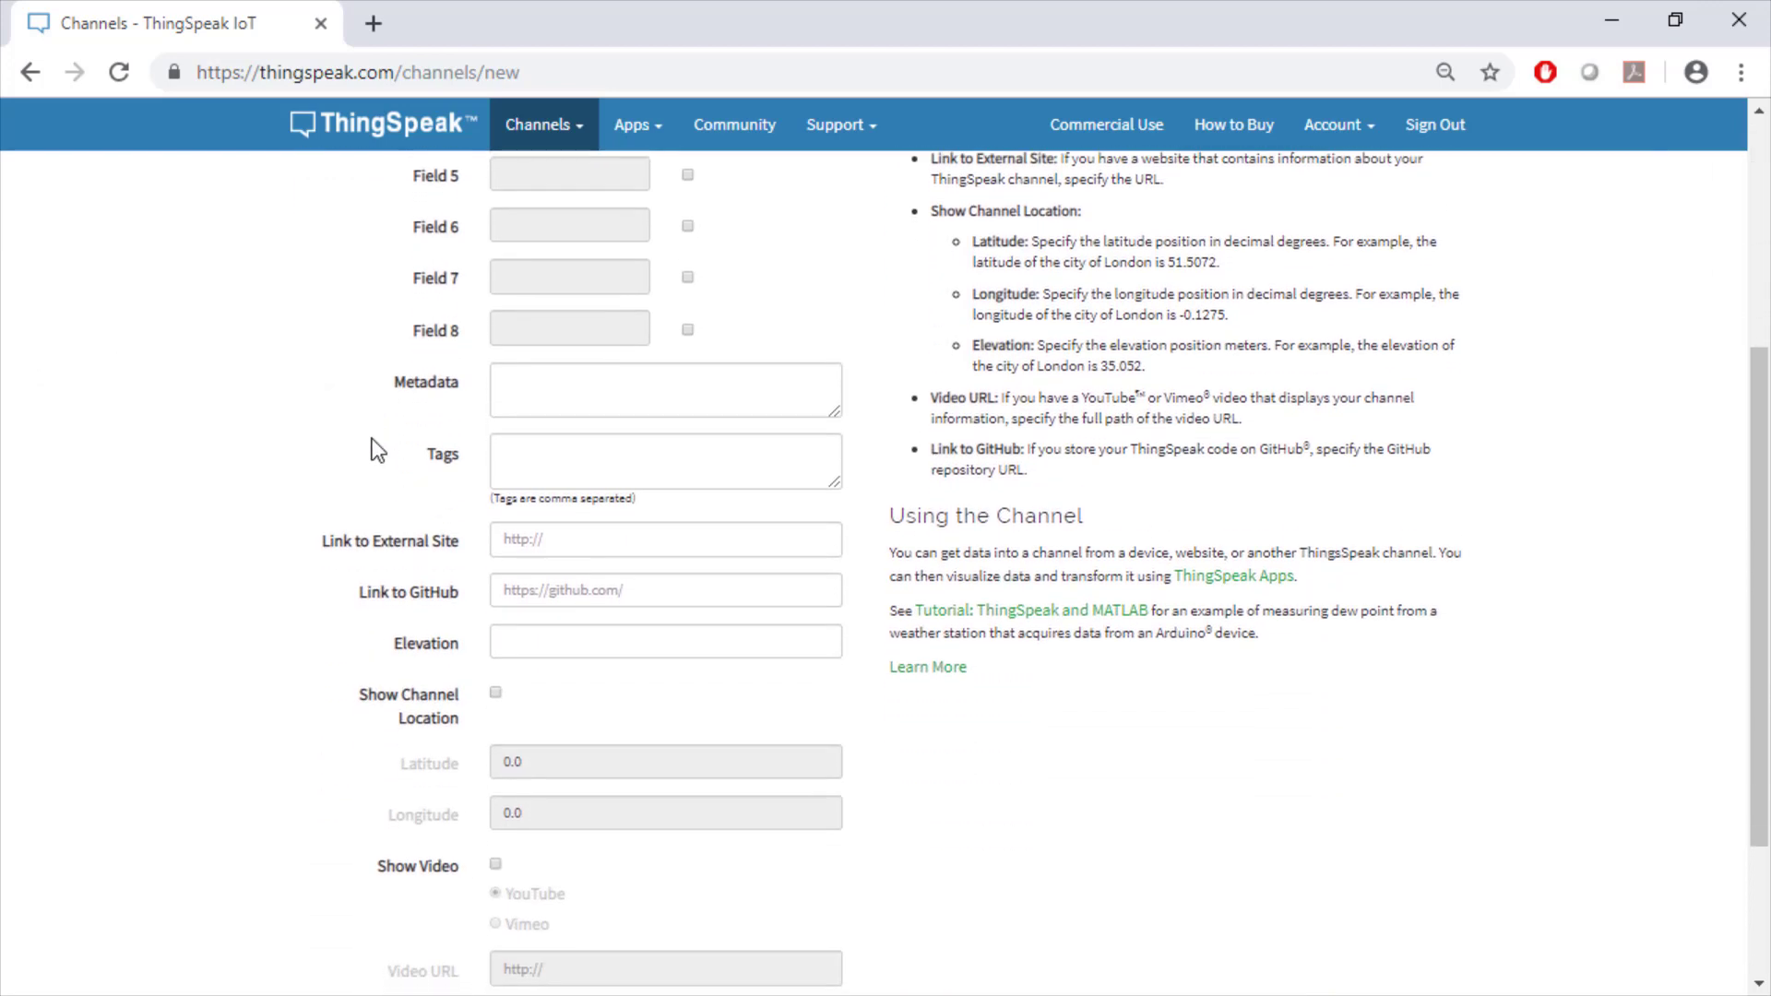
{"action": "scroll", "coordinate": [372, 449], "scroll_direction": "down", "scroll_amount": 3}
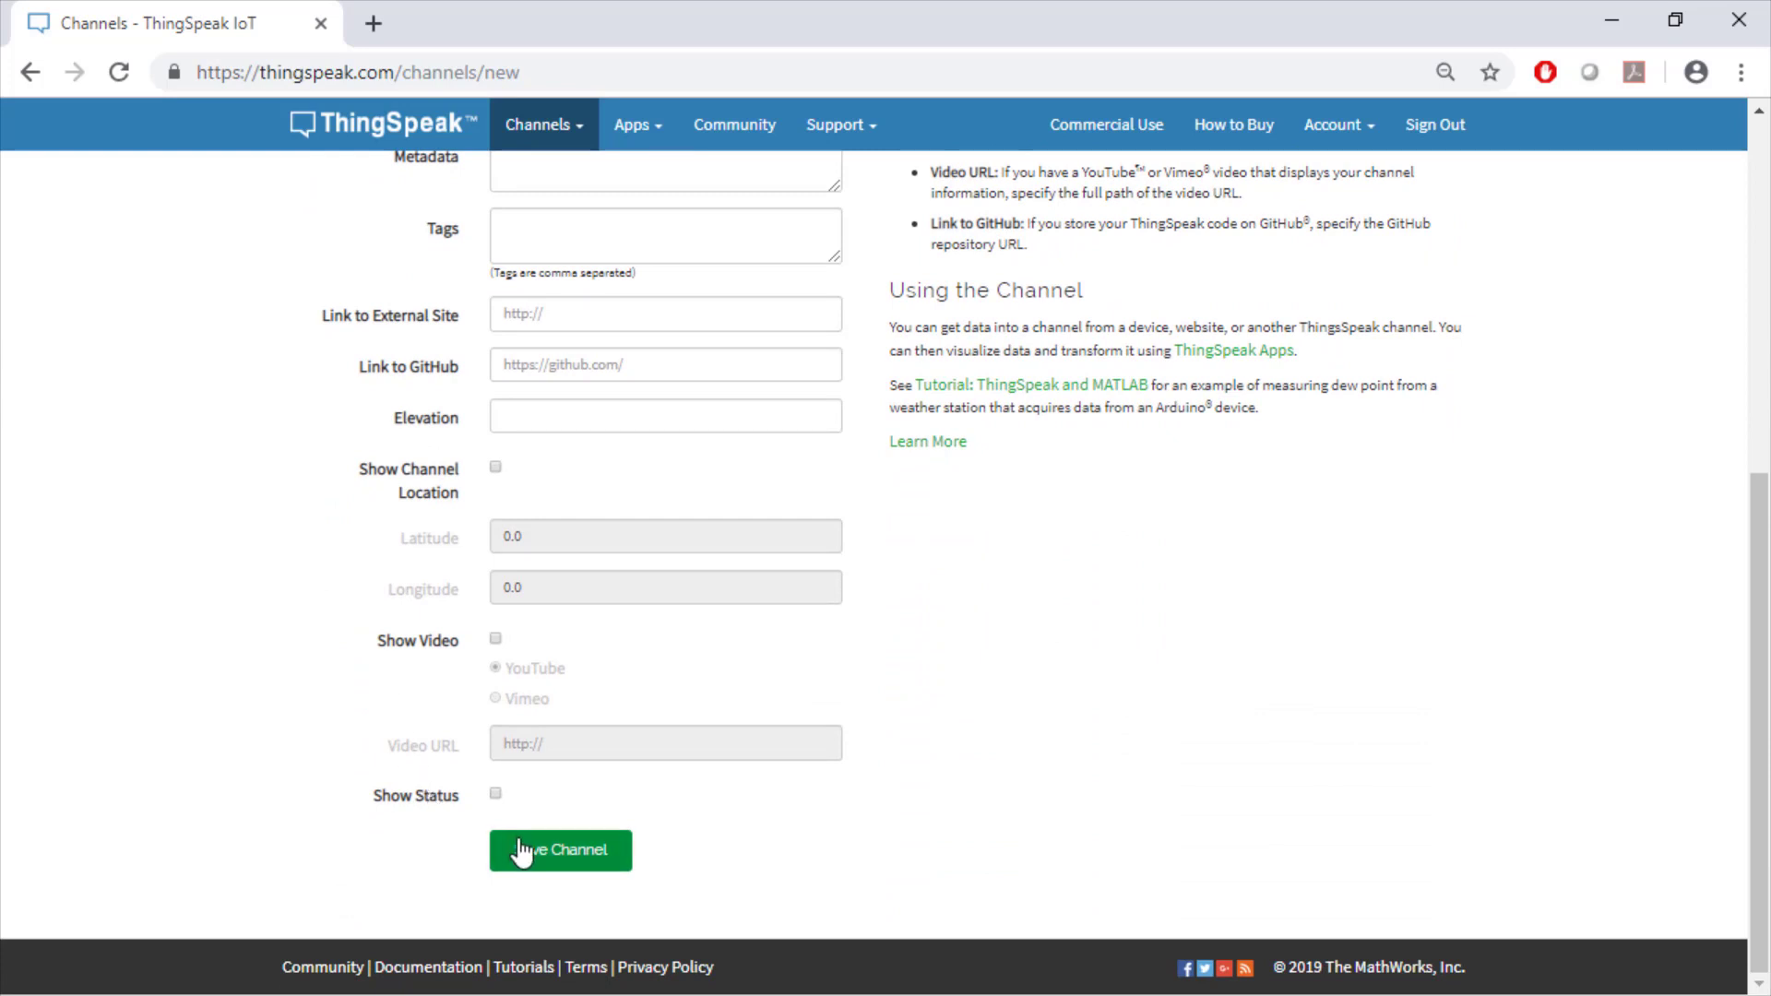
{"action": "left_click", "coordinate": [522, 852]}
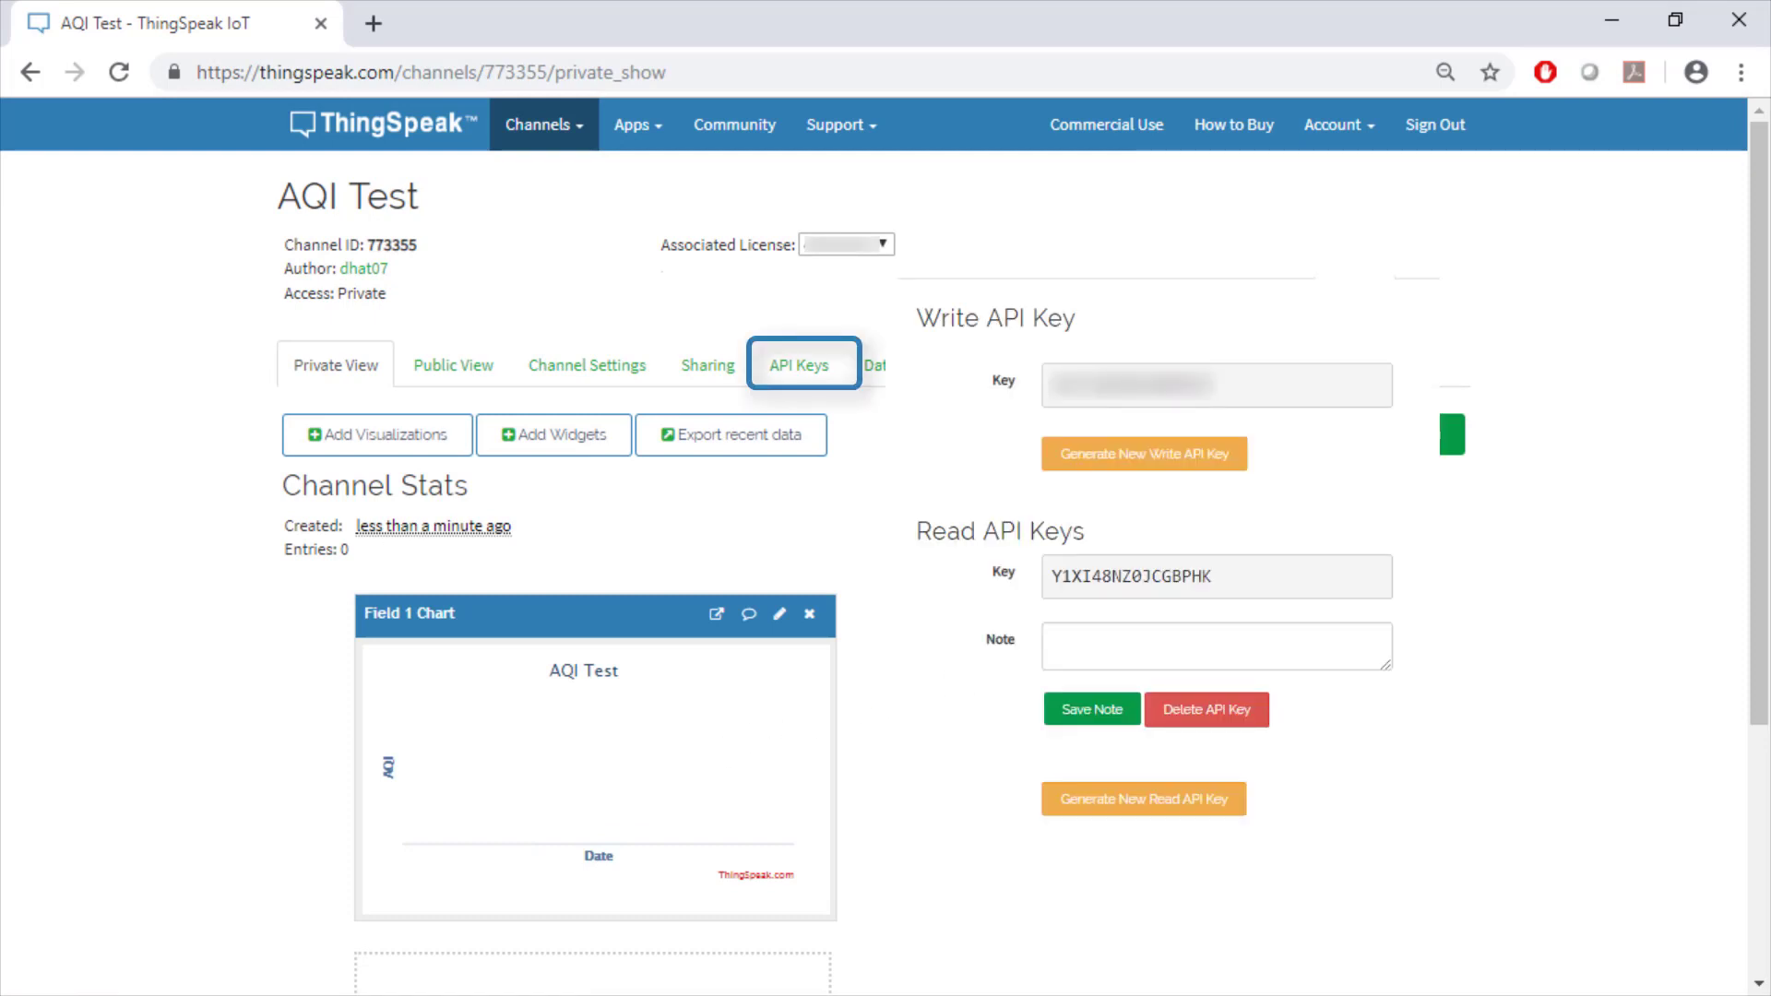
Delete the empty Field 1 Chart widget from the channel's private view.
{"action": "scroll", "coordinate": [1040, 665], "scroll_direction": "down", "scroll_amount": 4}
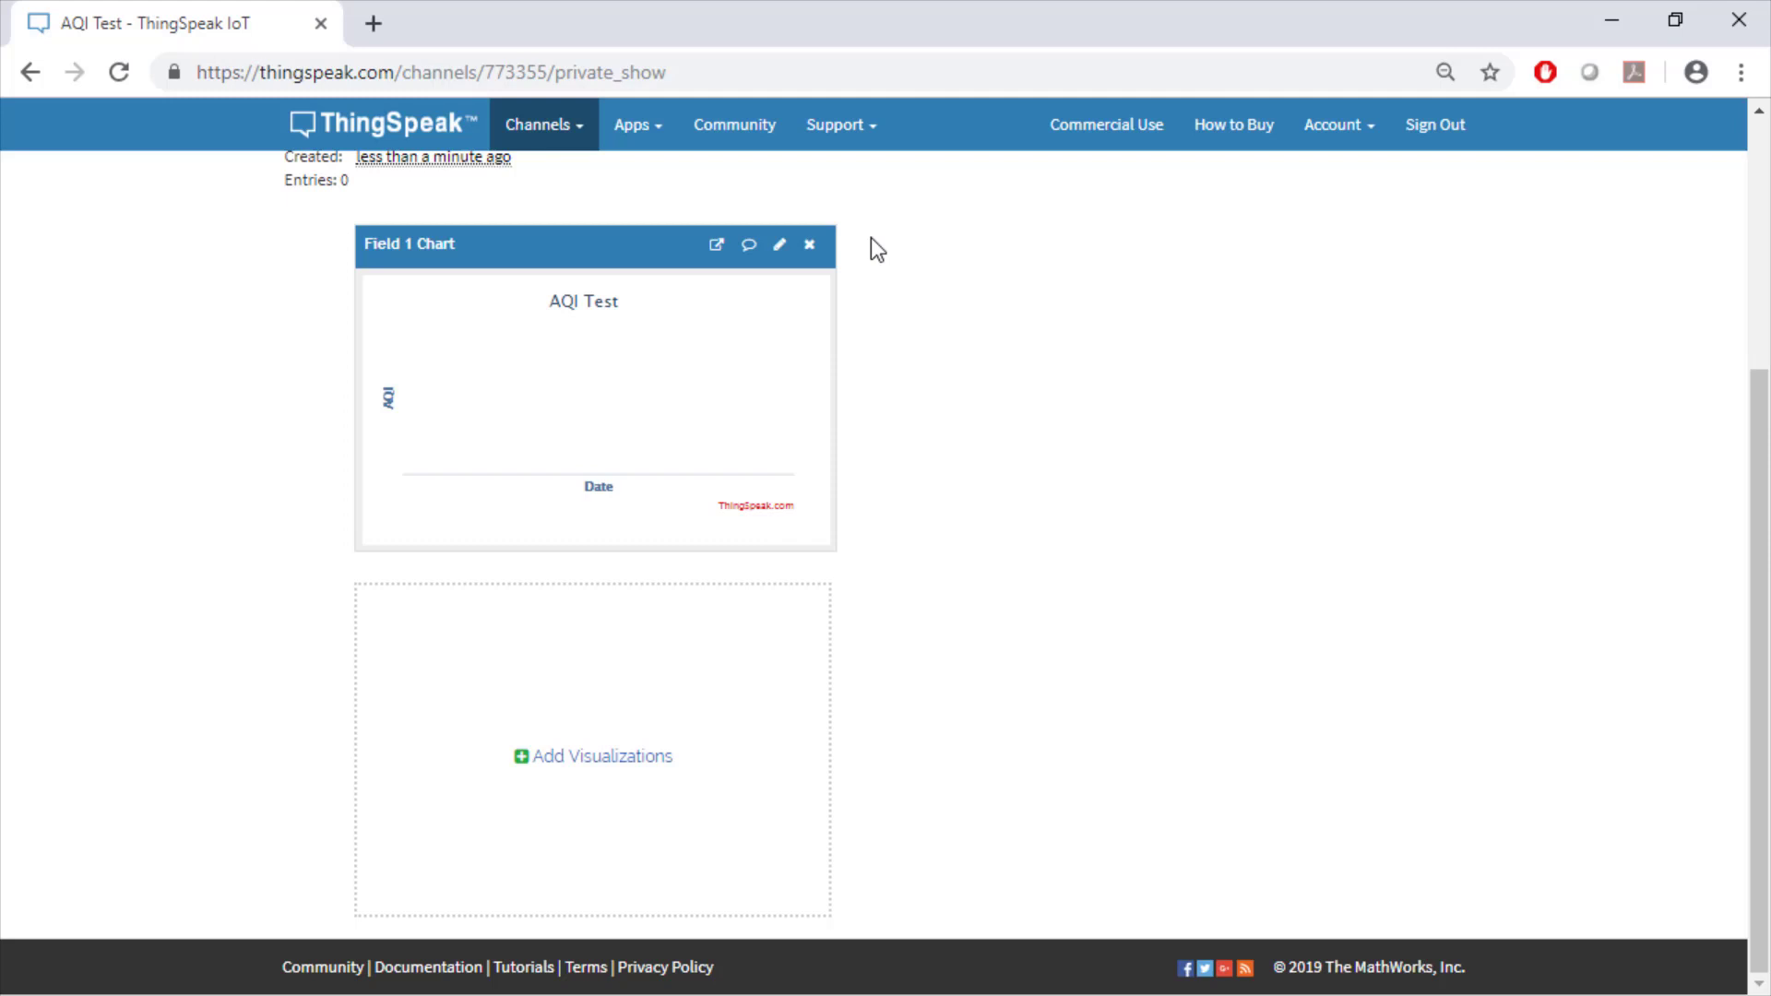
{"action": "left_click", "coordinate": [812, 245]}
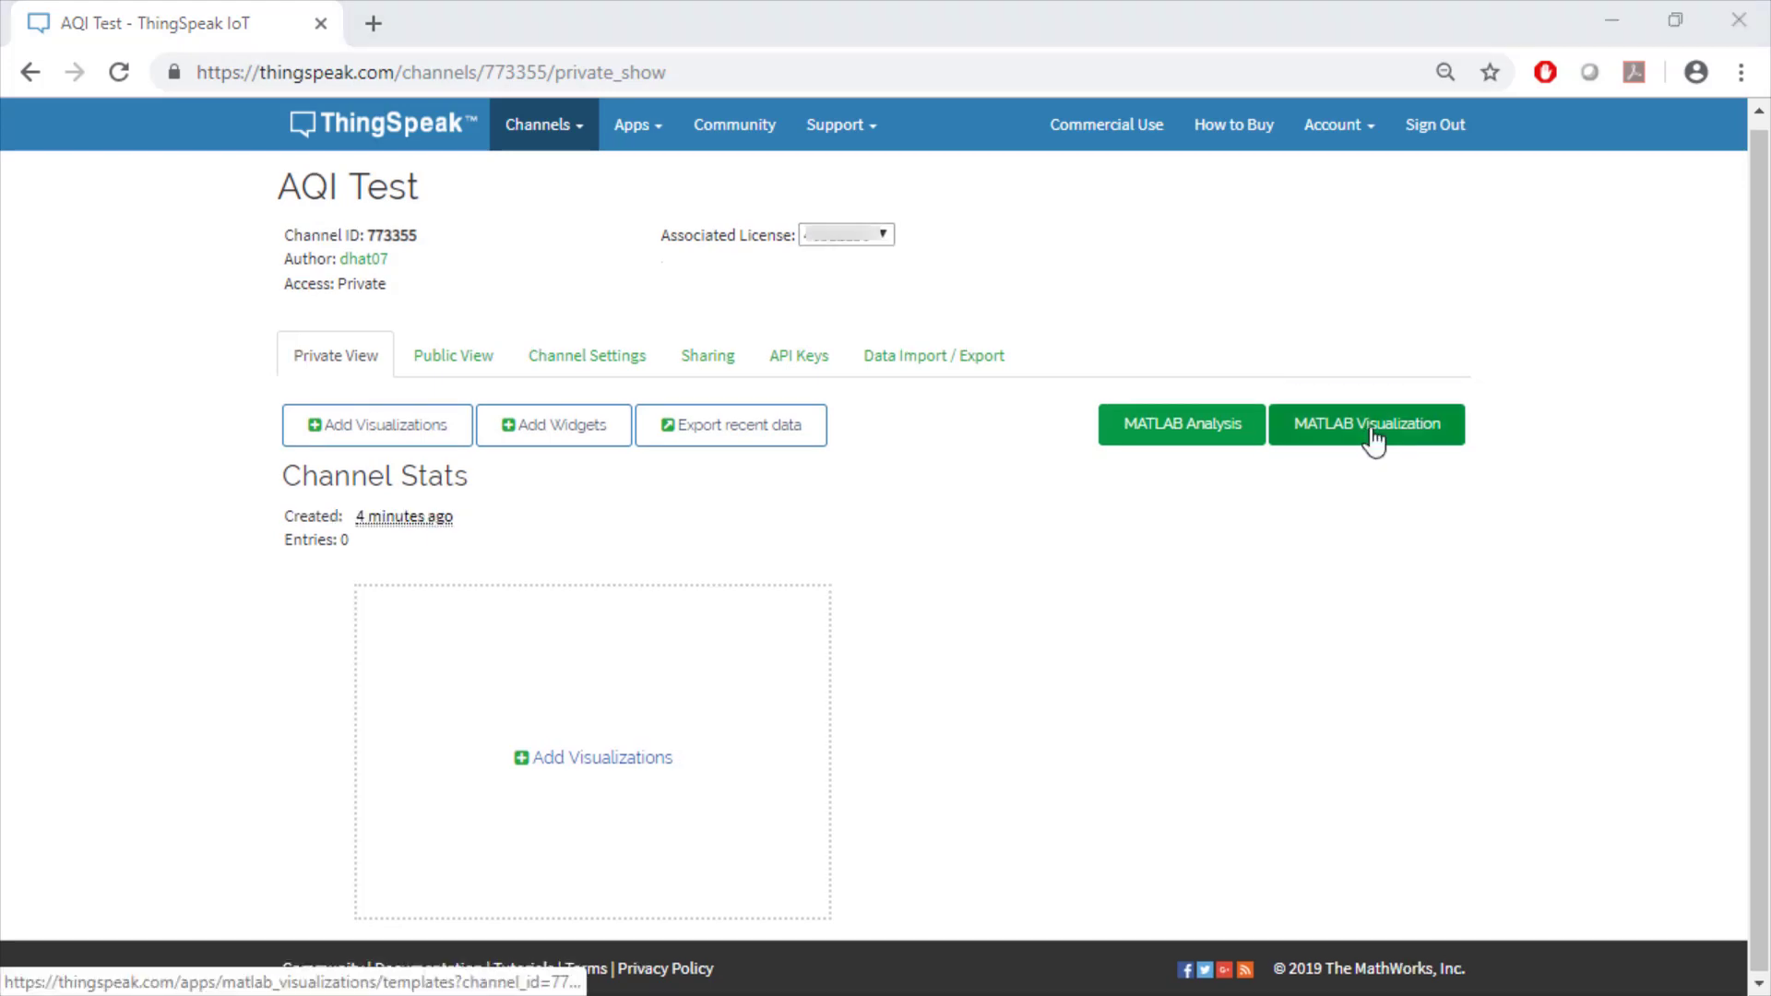
Create a MATLAB visualization from the 'Create a 2-D line plot' template.
{"action": "left_click", "coordinate": [1375, 442]}
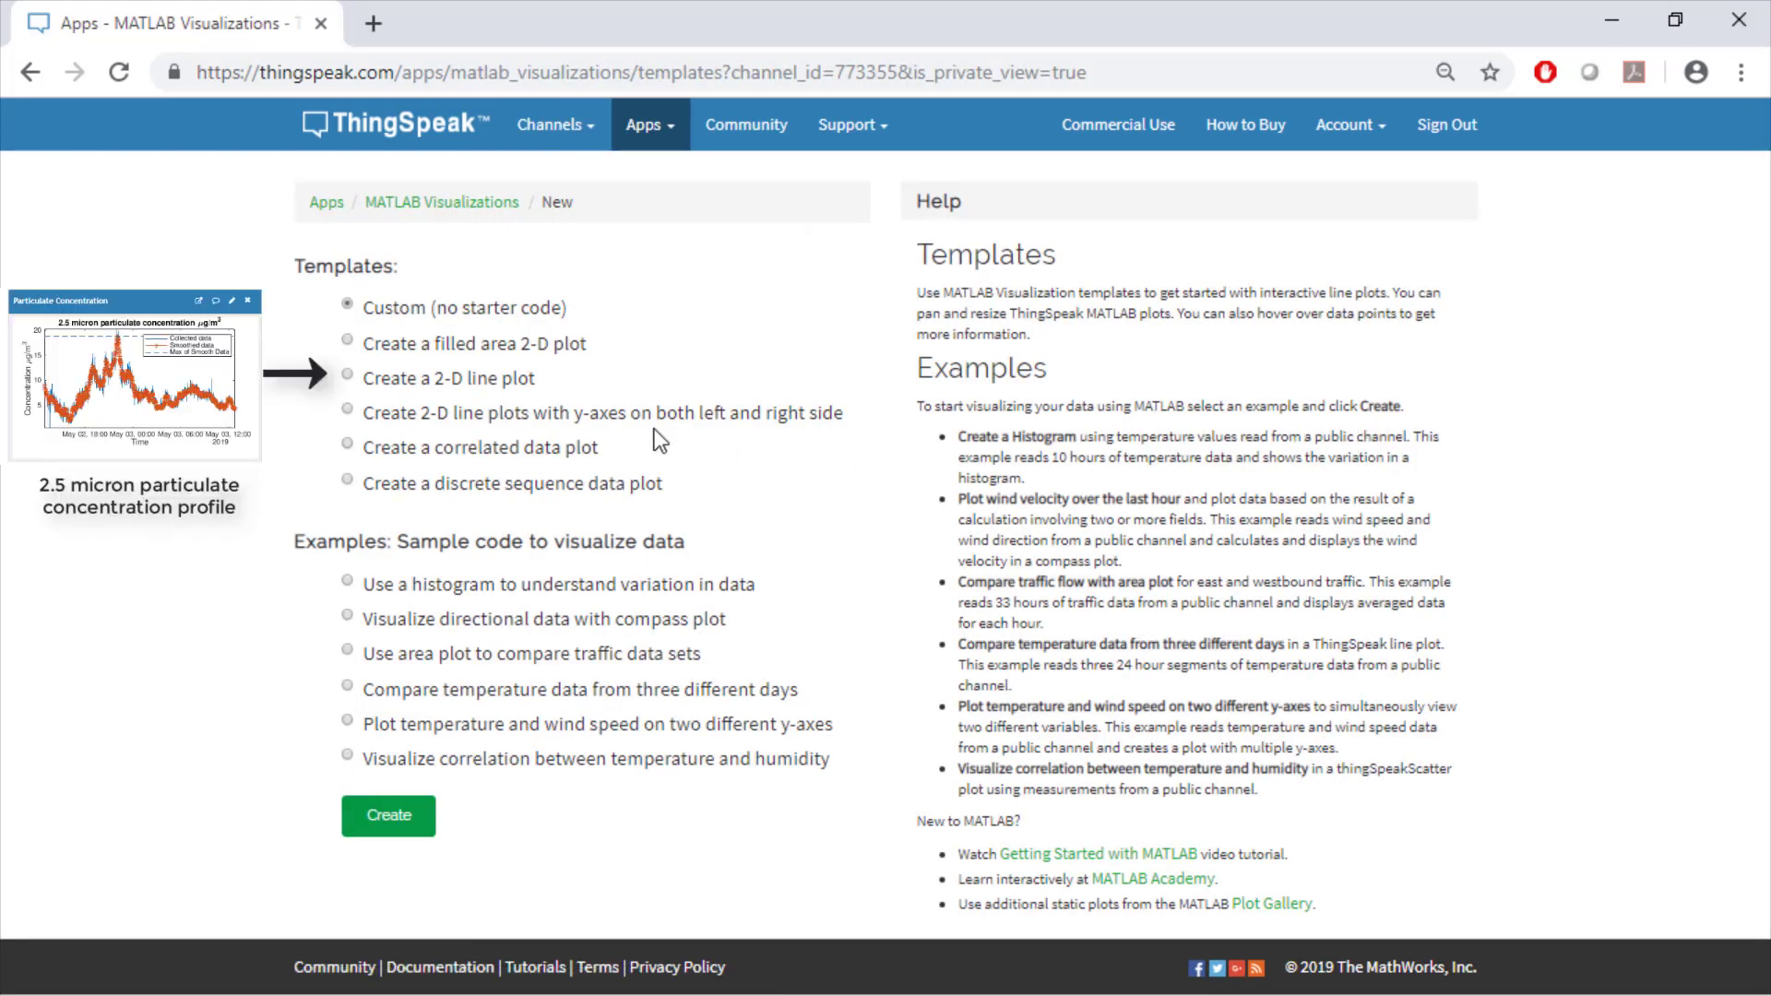
{"action": "left_click", "coordinate": [464, 397]}
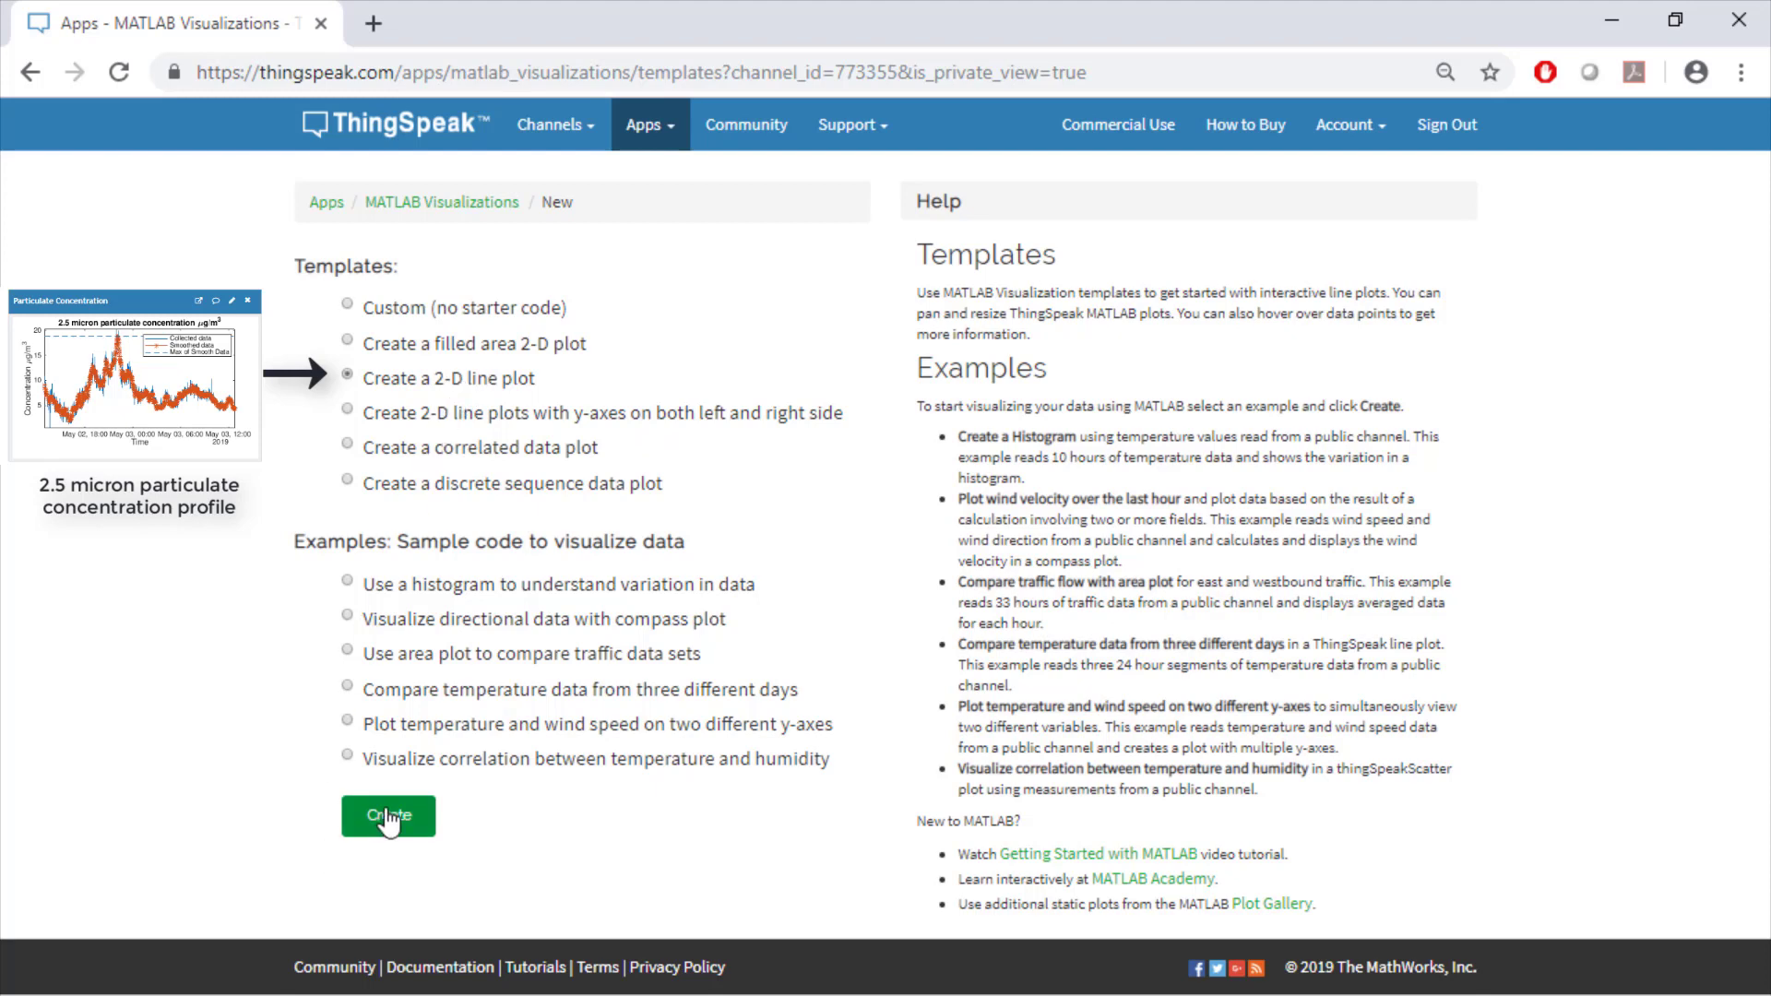
{"action": "left_click", "coordinate": [388, 817]}
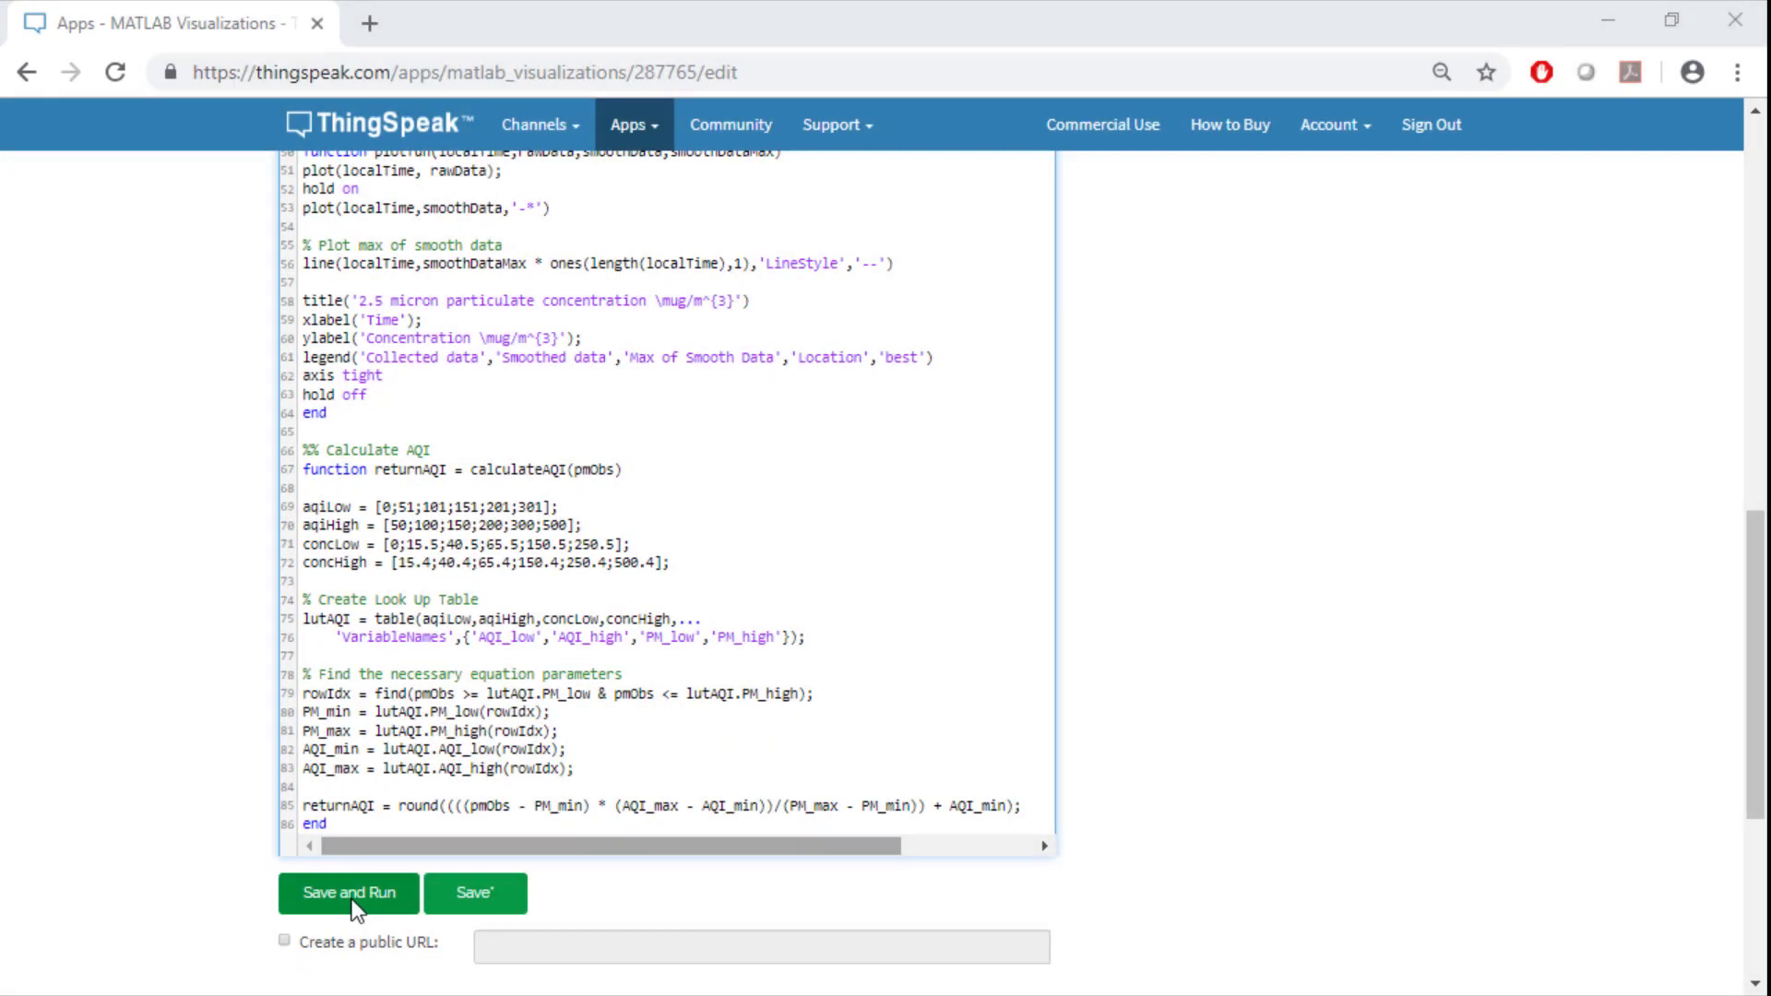
Save and run the visualization, then review the particulate concentration plot output.
{"action": "left_click", "coordinate": [355, 912]}
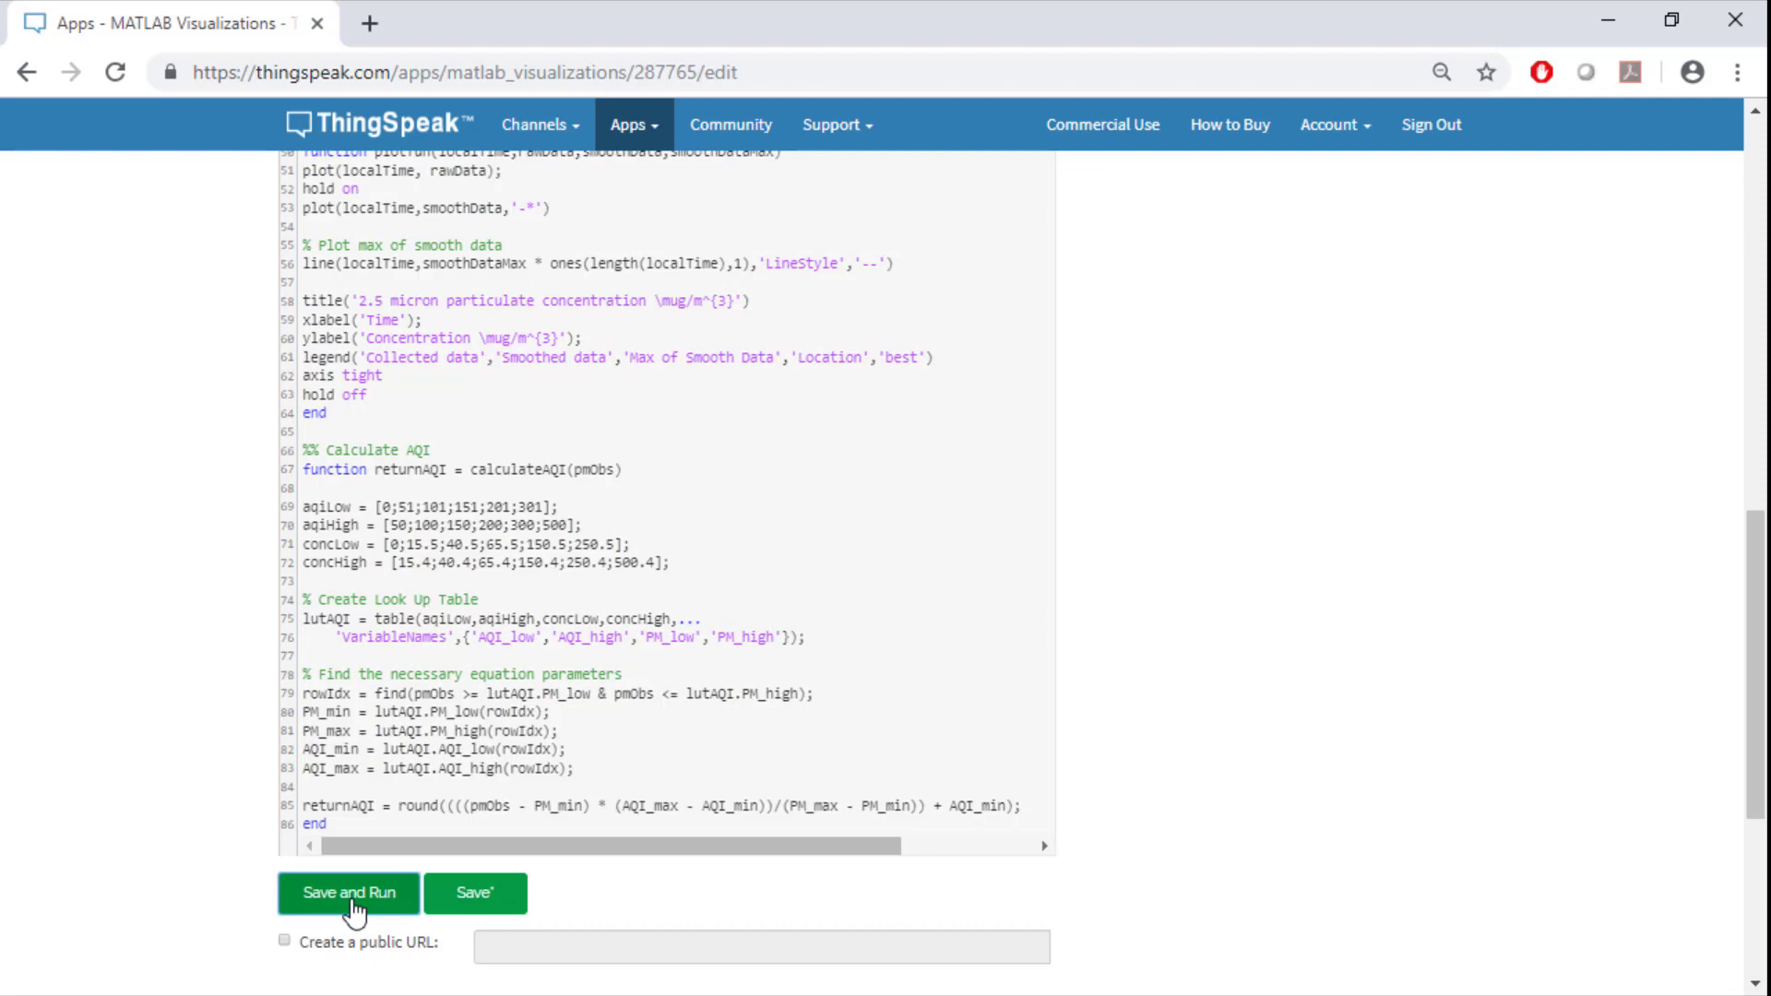
{"action": "scroll", "coordinate": [360, 900], "scroll_direction": "down", "scroll_amount": 4}
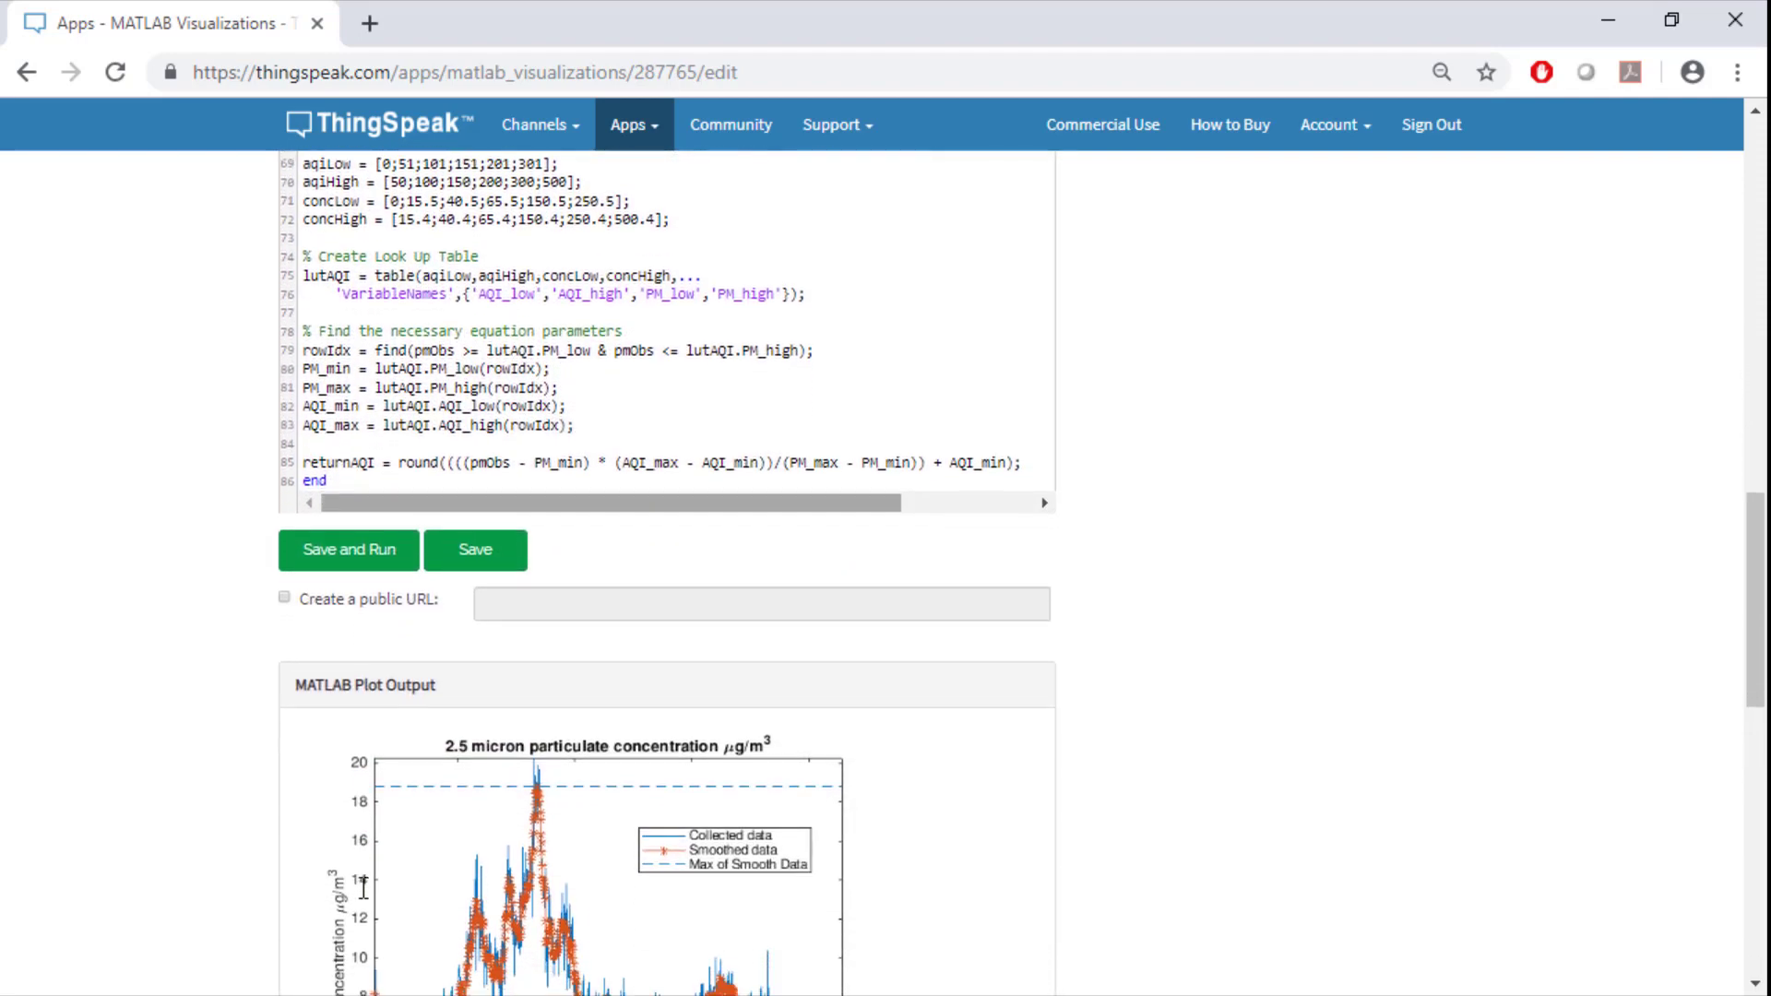
{"action": "scroll", "coordinate": [364, 888], "scroll_direction": "down", "scroll_amount": 4}
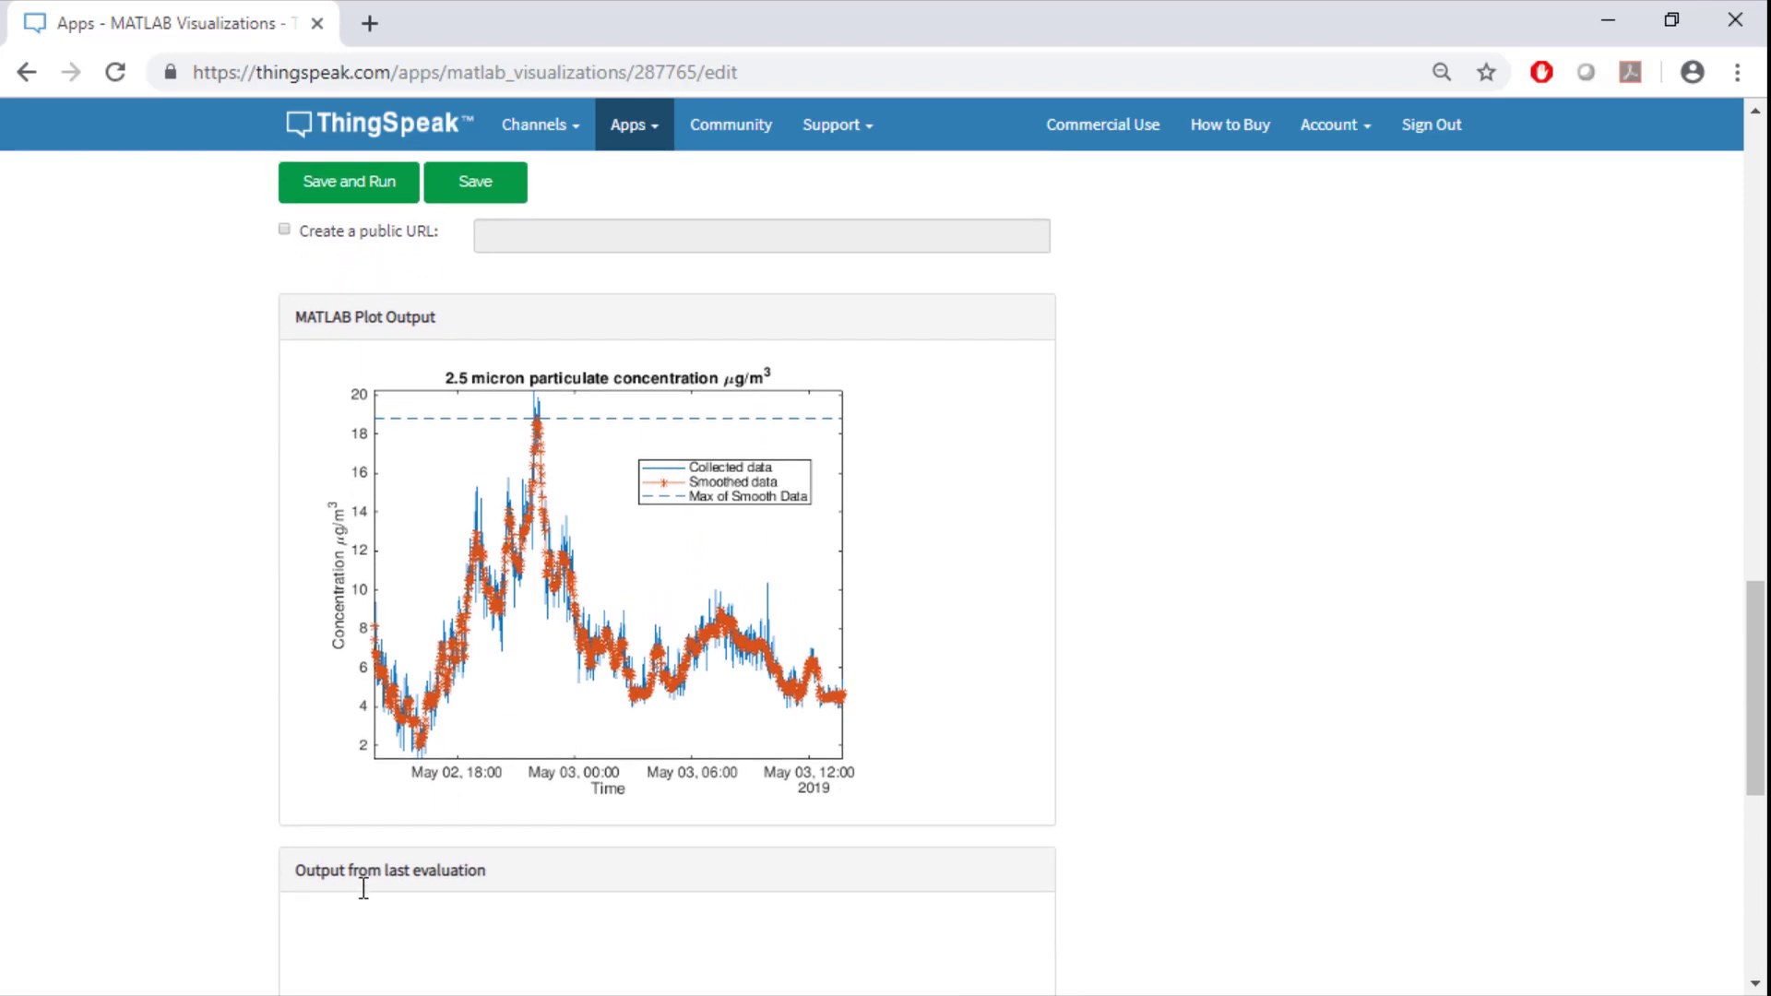
{"action": "scroll", "coordinate": [363, 887], "scroll_direction": "down", "scroll_amount": 1}
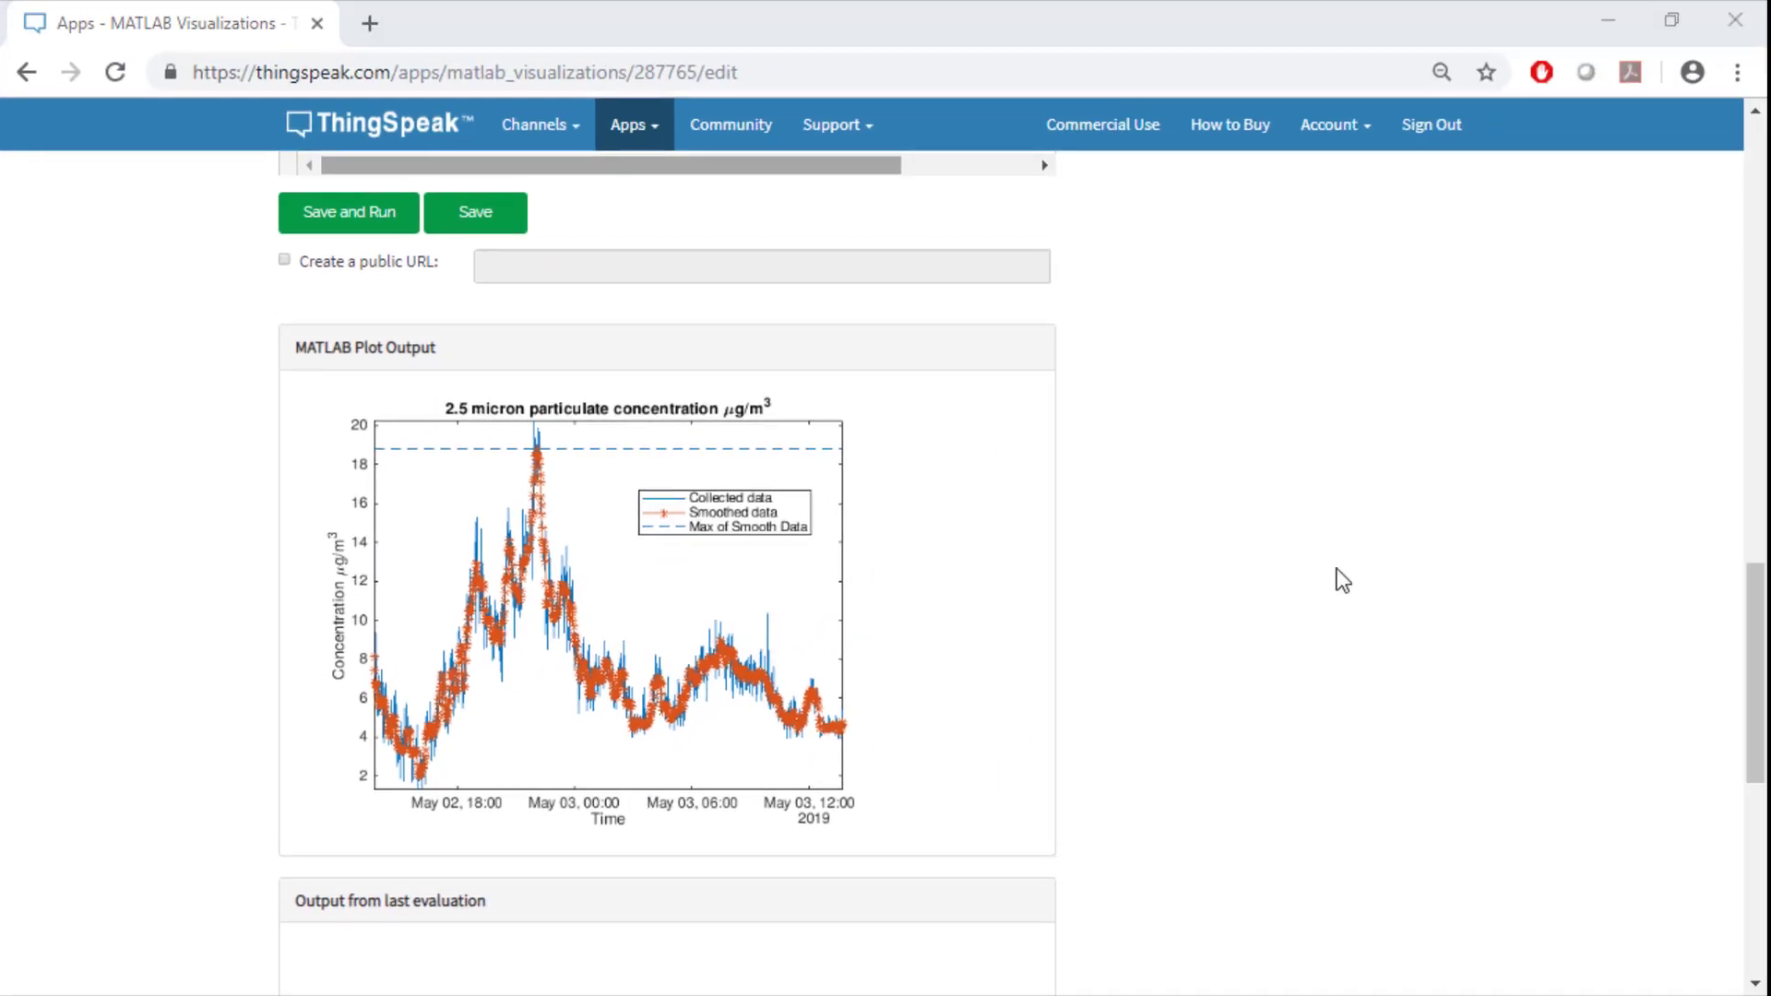
Return to the AQI Test channel page through My Channels.
{"action": "left_click", "coordinate": [551, 129]}
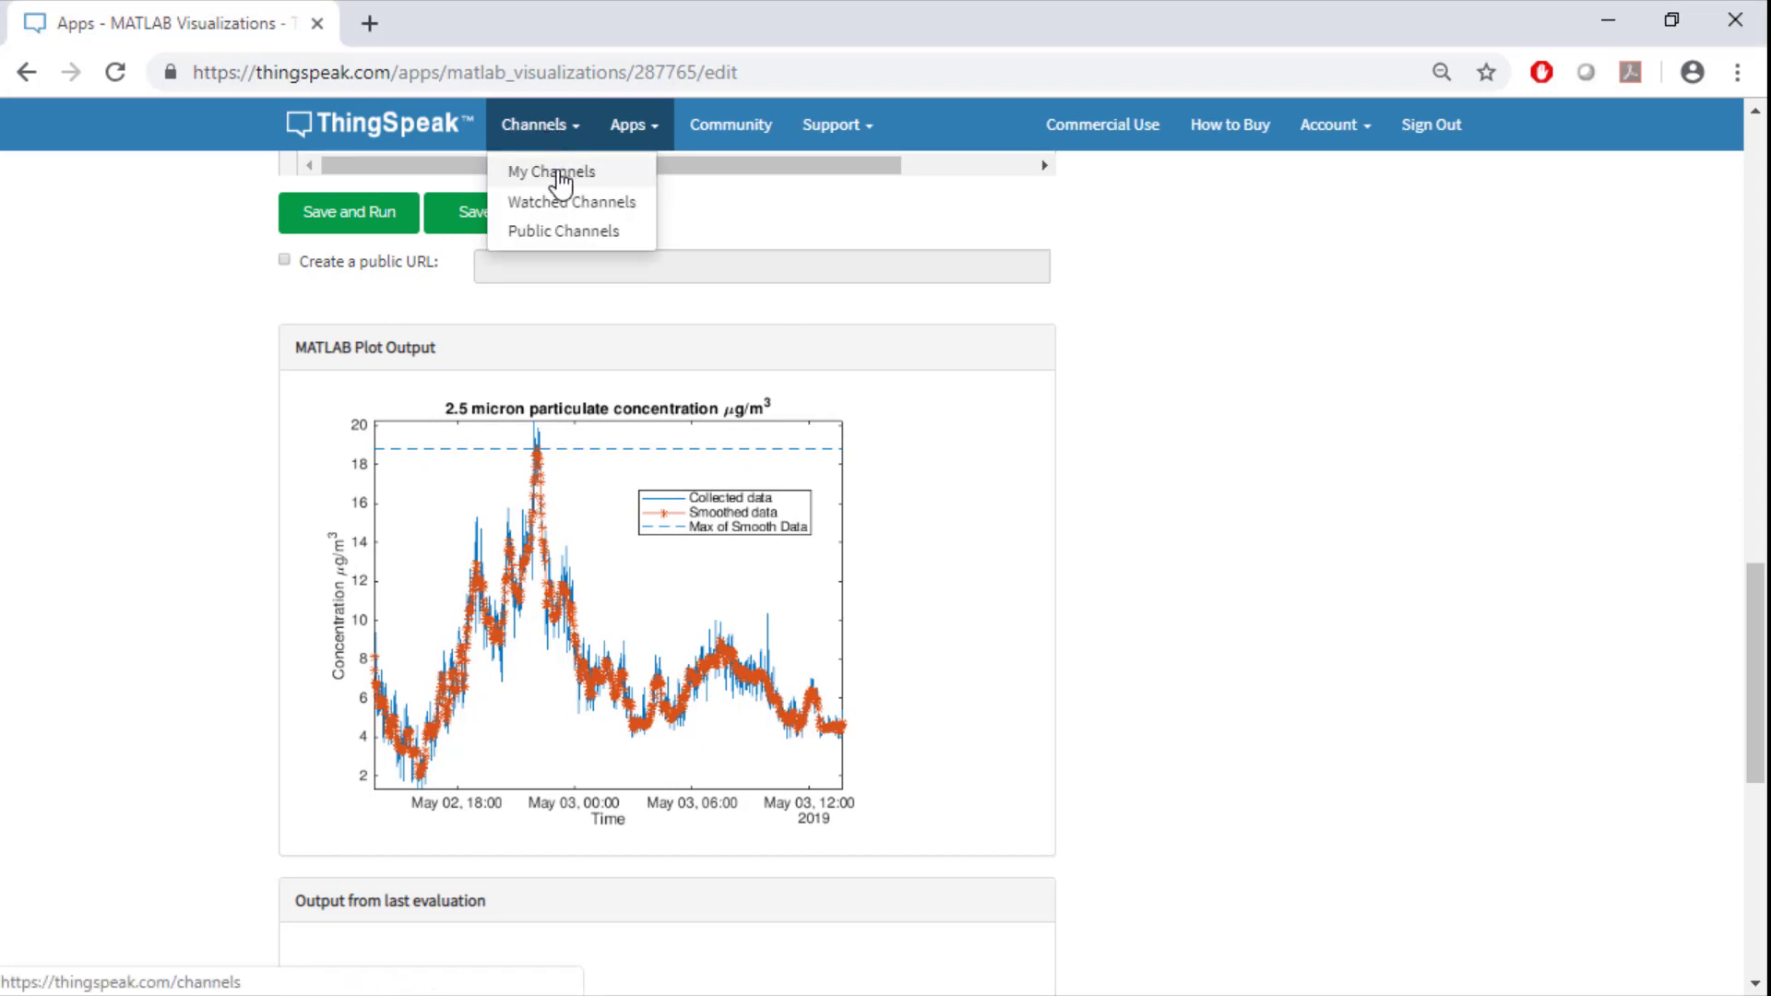
{"action": "left_click", "coordinate": [560, 177]}
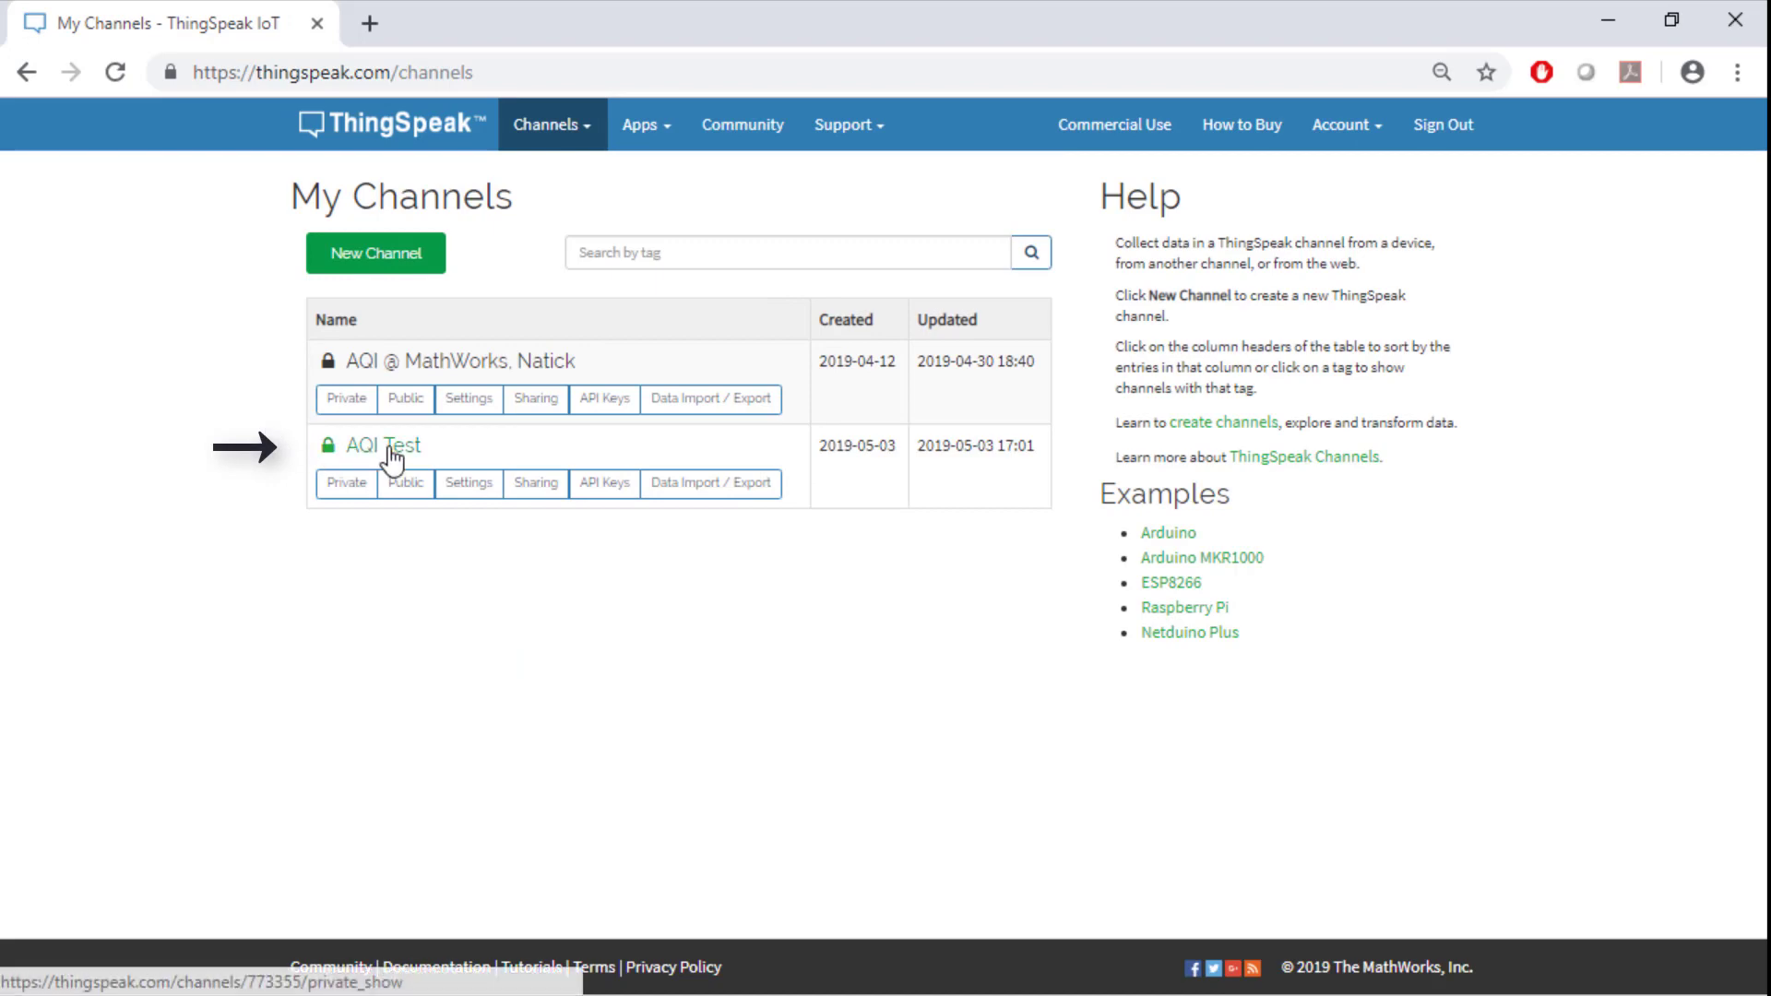
{"action": "left_click", "coordinate": [393, 452]}
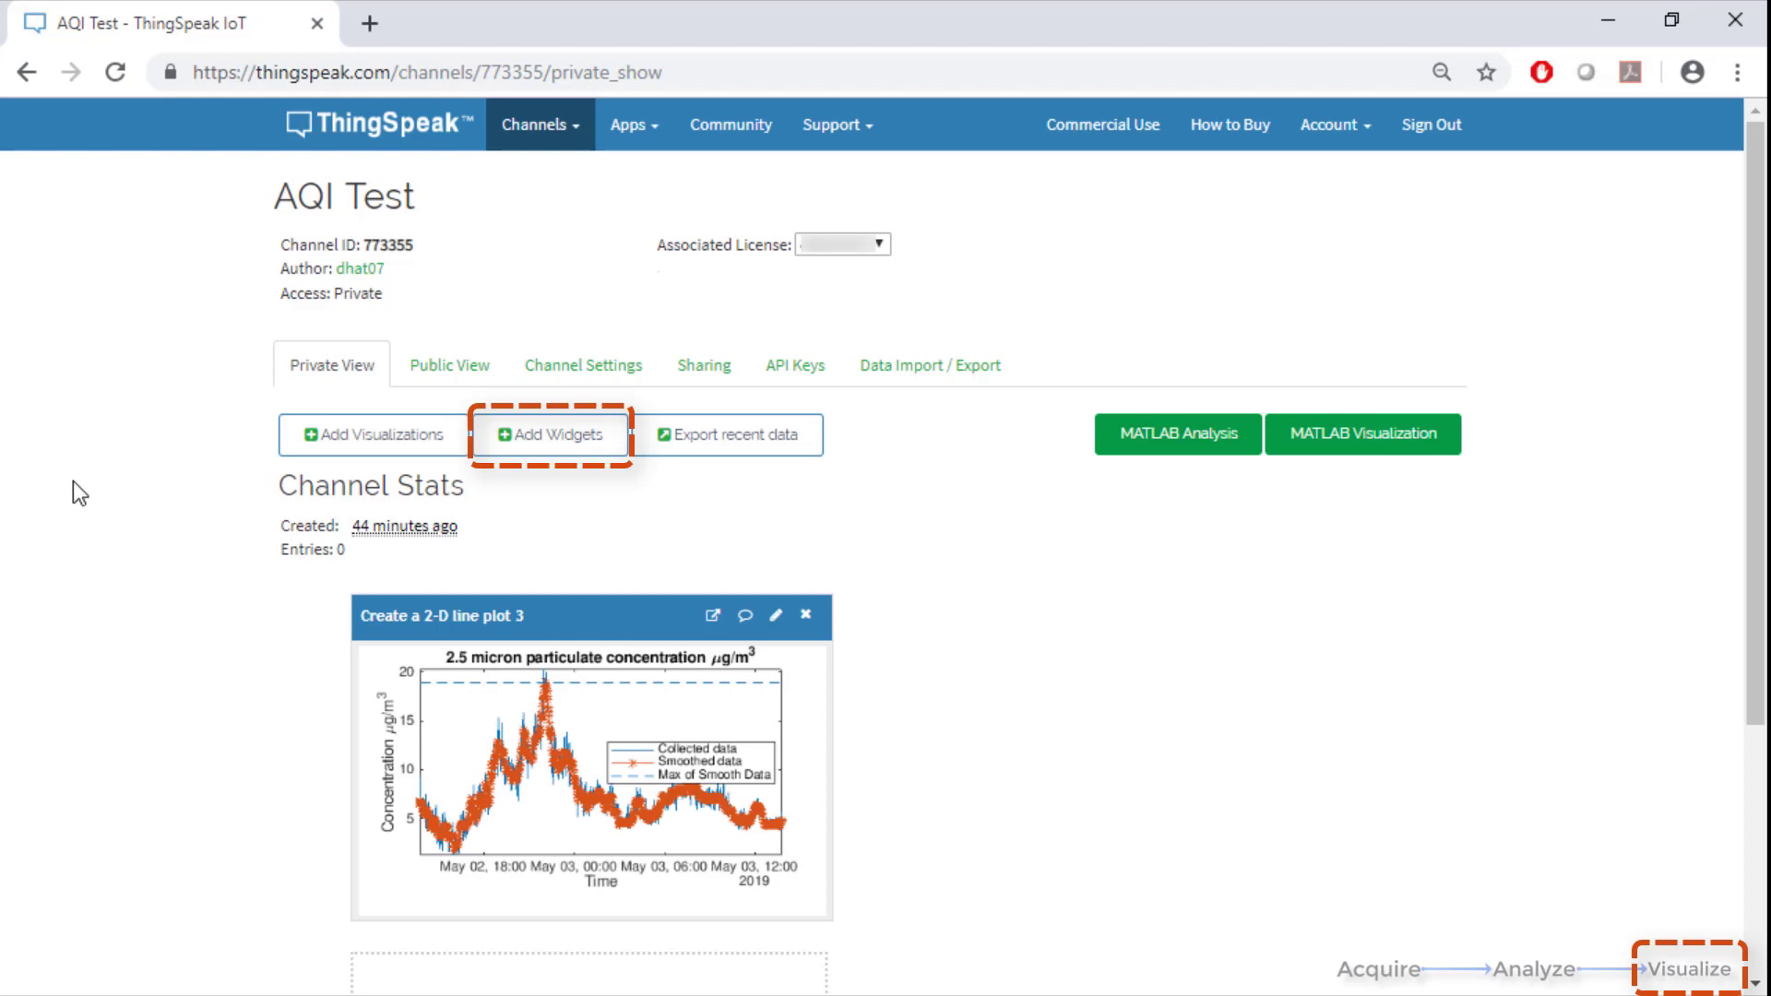
Configure a Current AQI gauge with max 500, tick interval 50, and six coloured ranges.
{"action": "left_click", "coordinate": [523, 441]}
{"action": "left_click", "coordinate": [595, 334]}
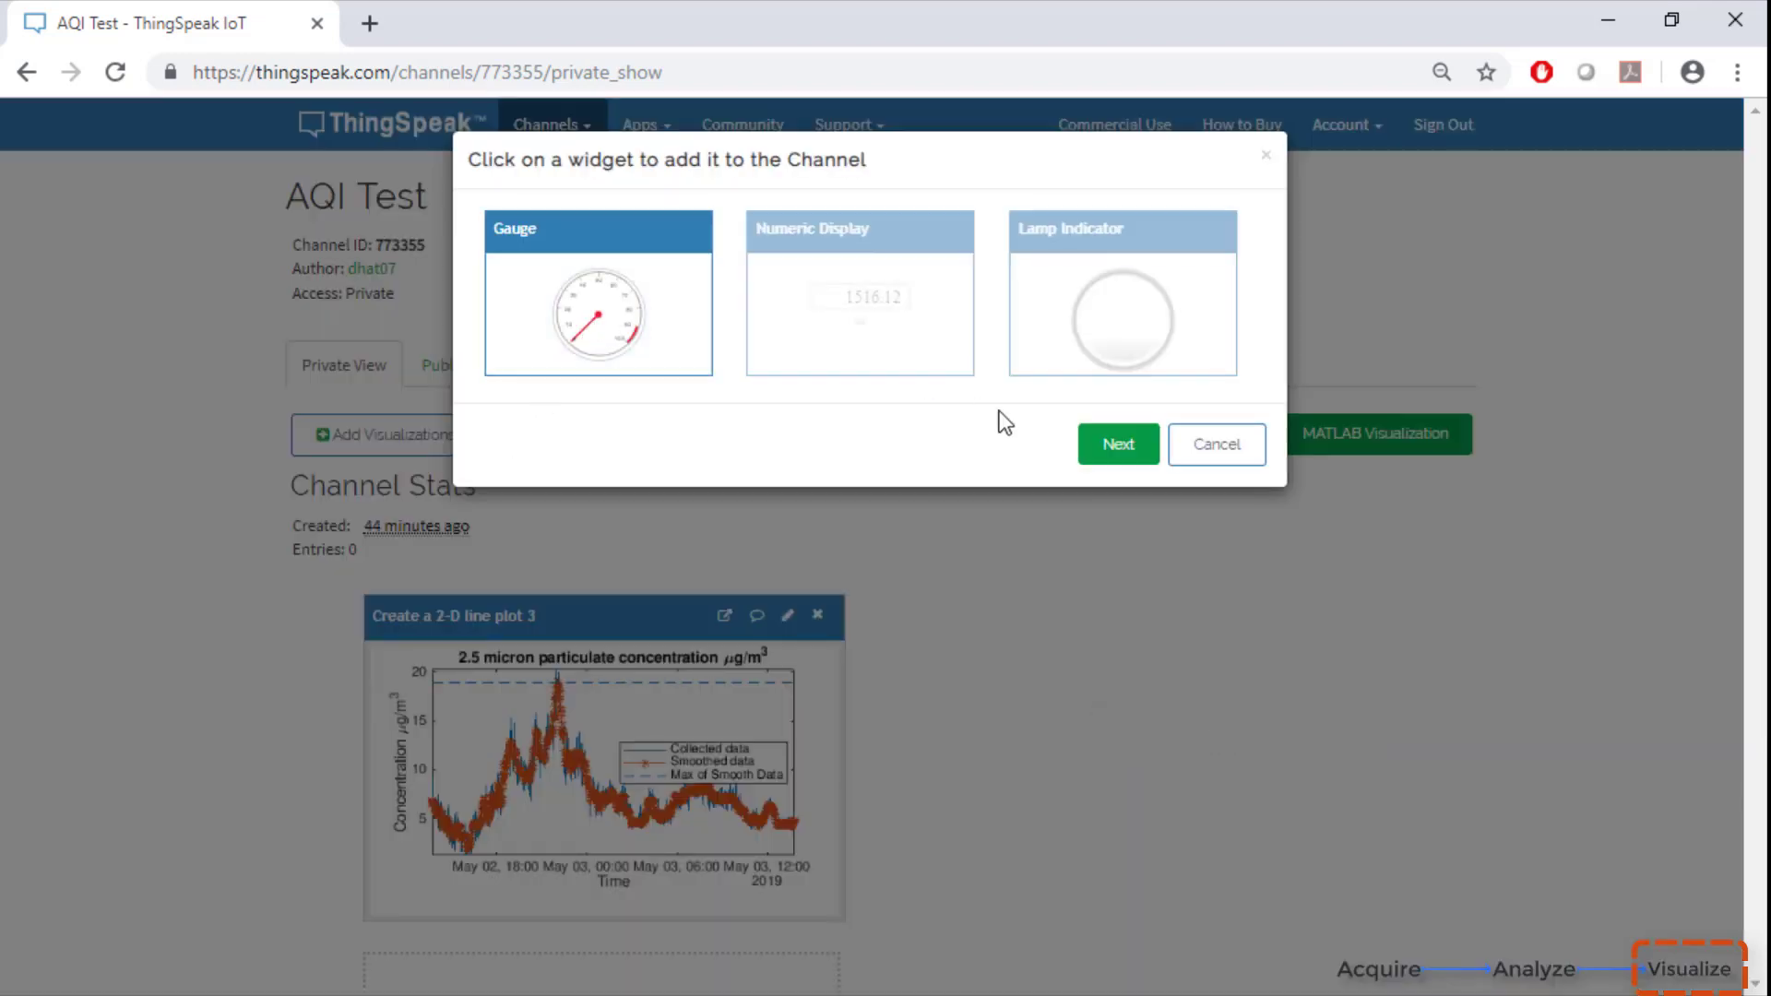
{"action": "left_click", "coordinate": [1118, 445]}
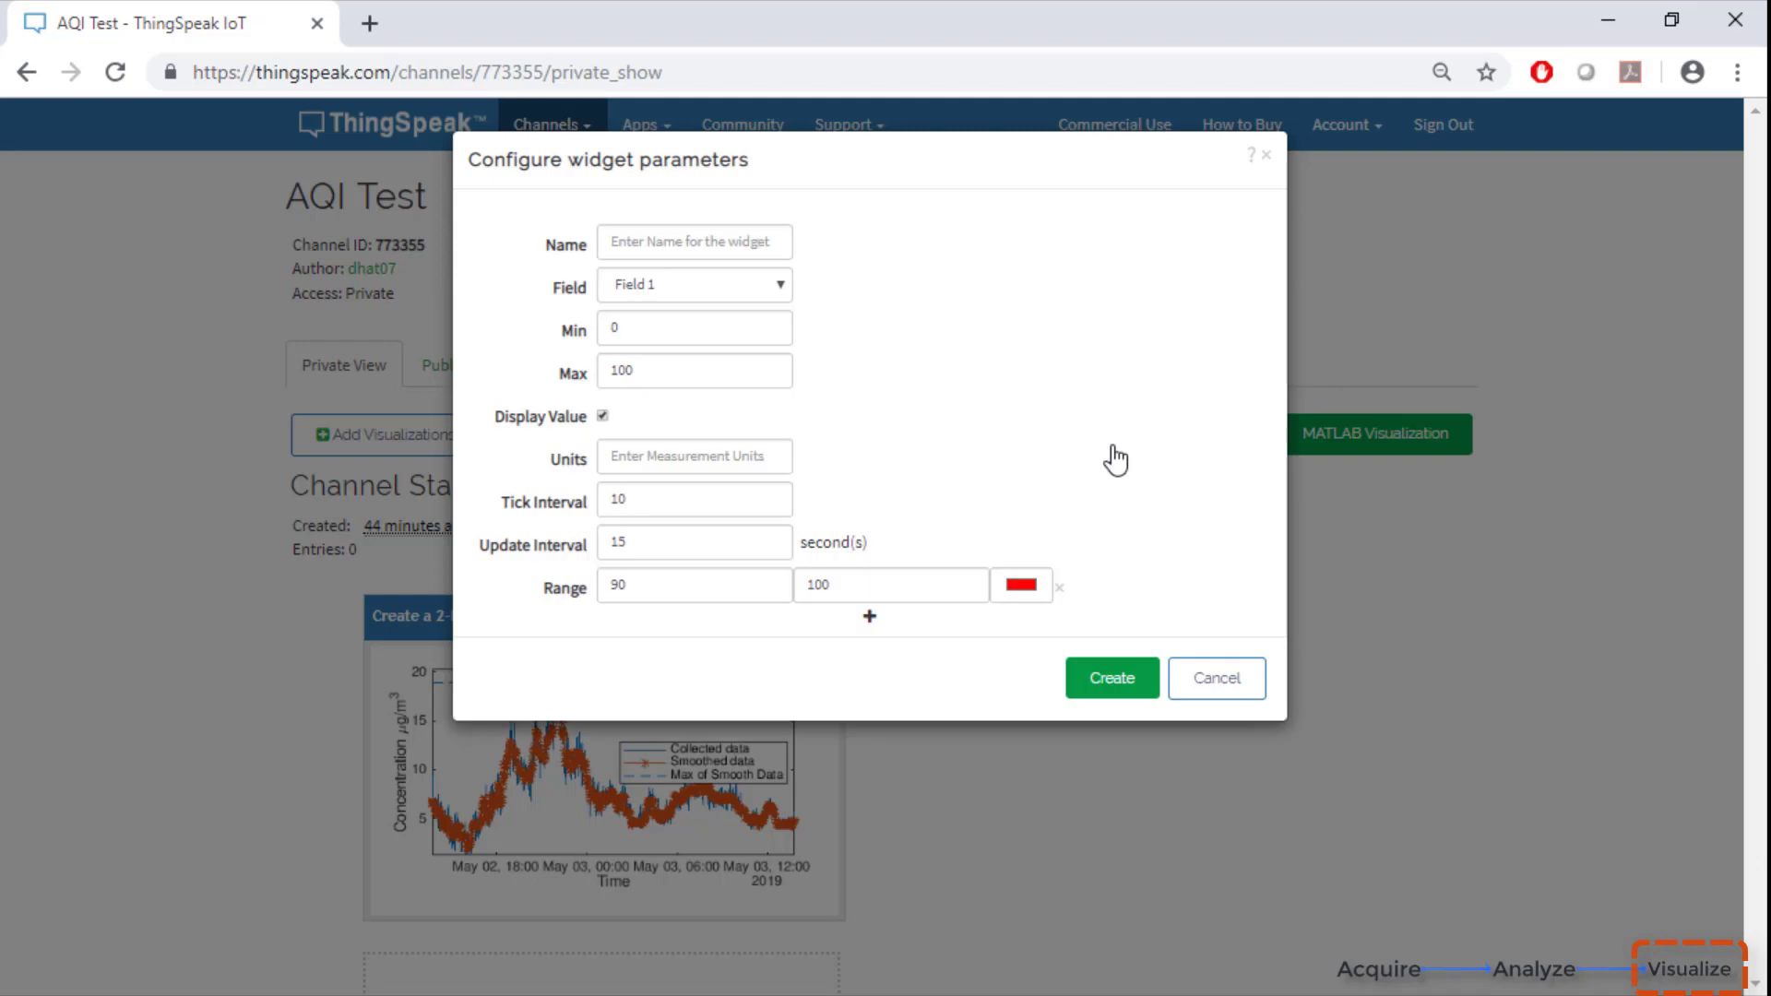
{"action": "left_click", "coordinate": [1022, 585]}
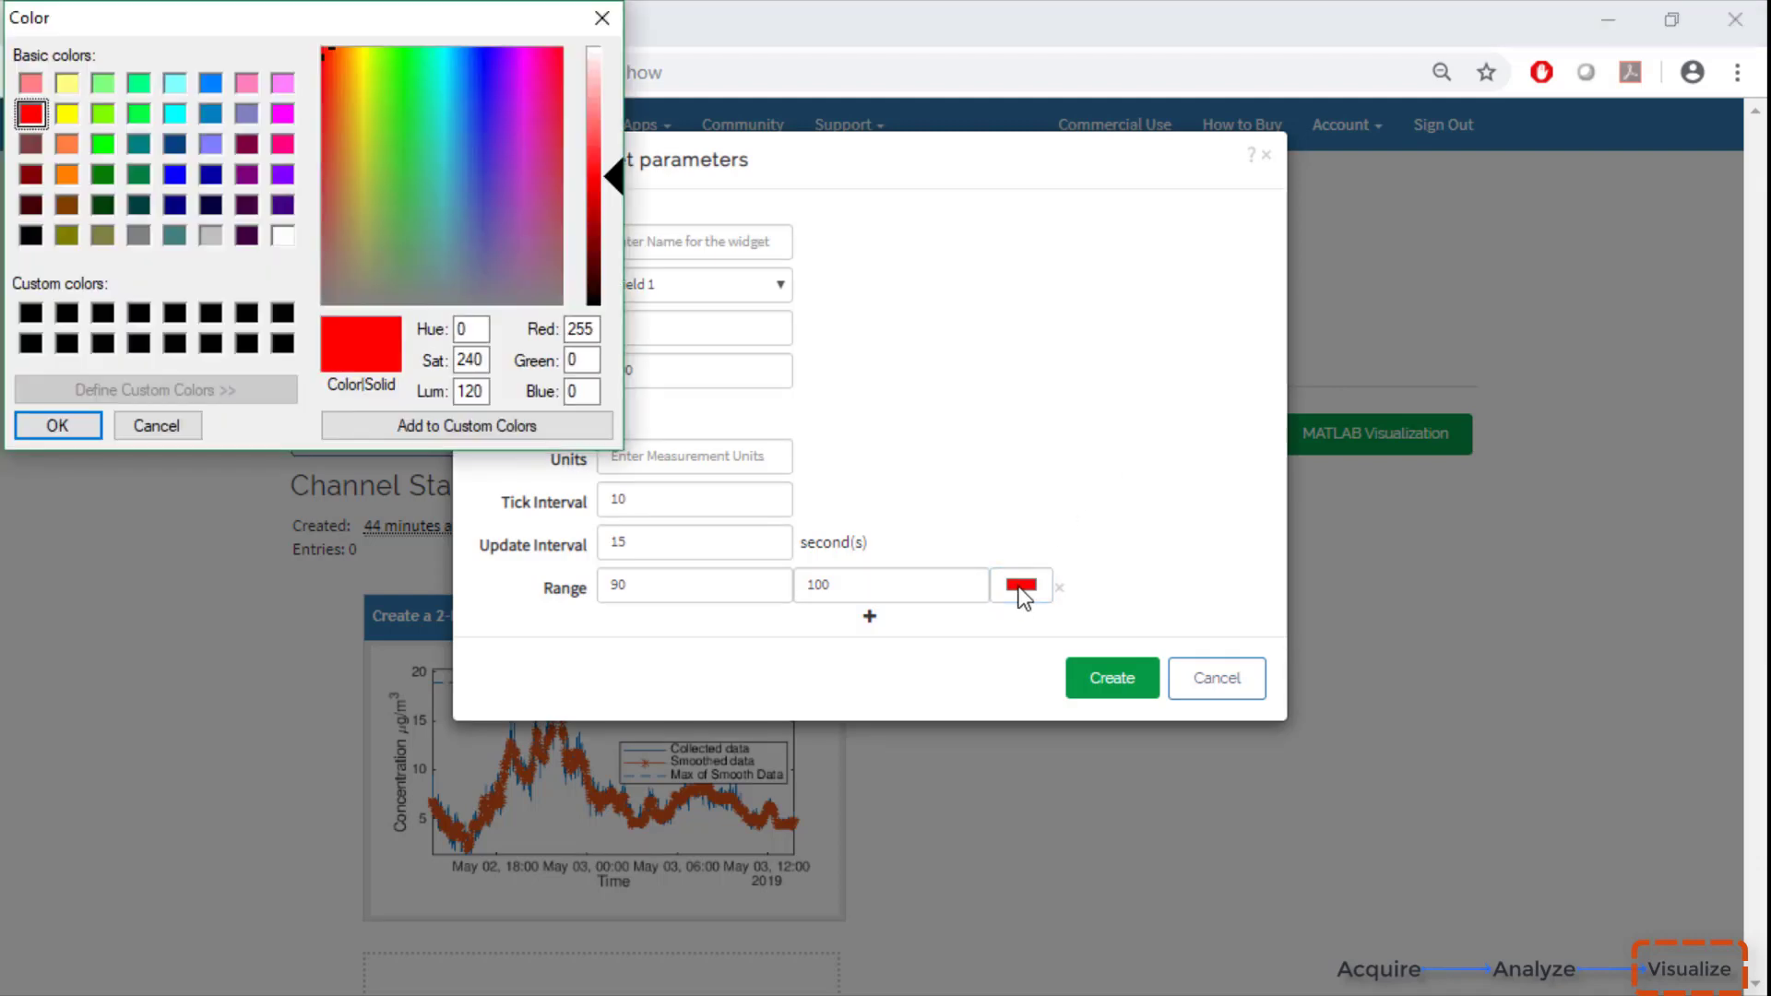
{"action": "left_click", "coordinate": [605, 26]}
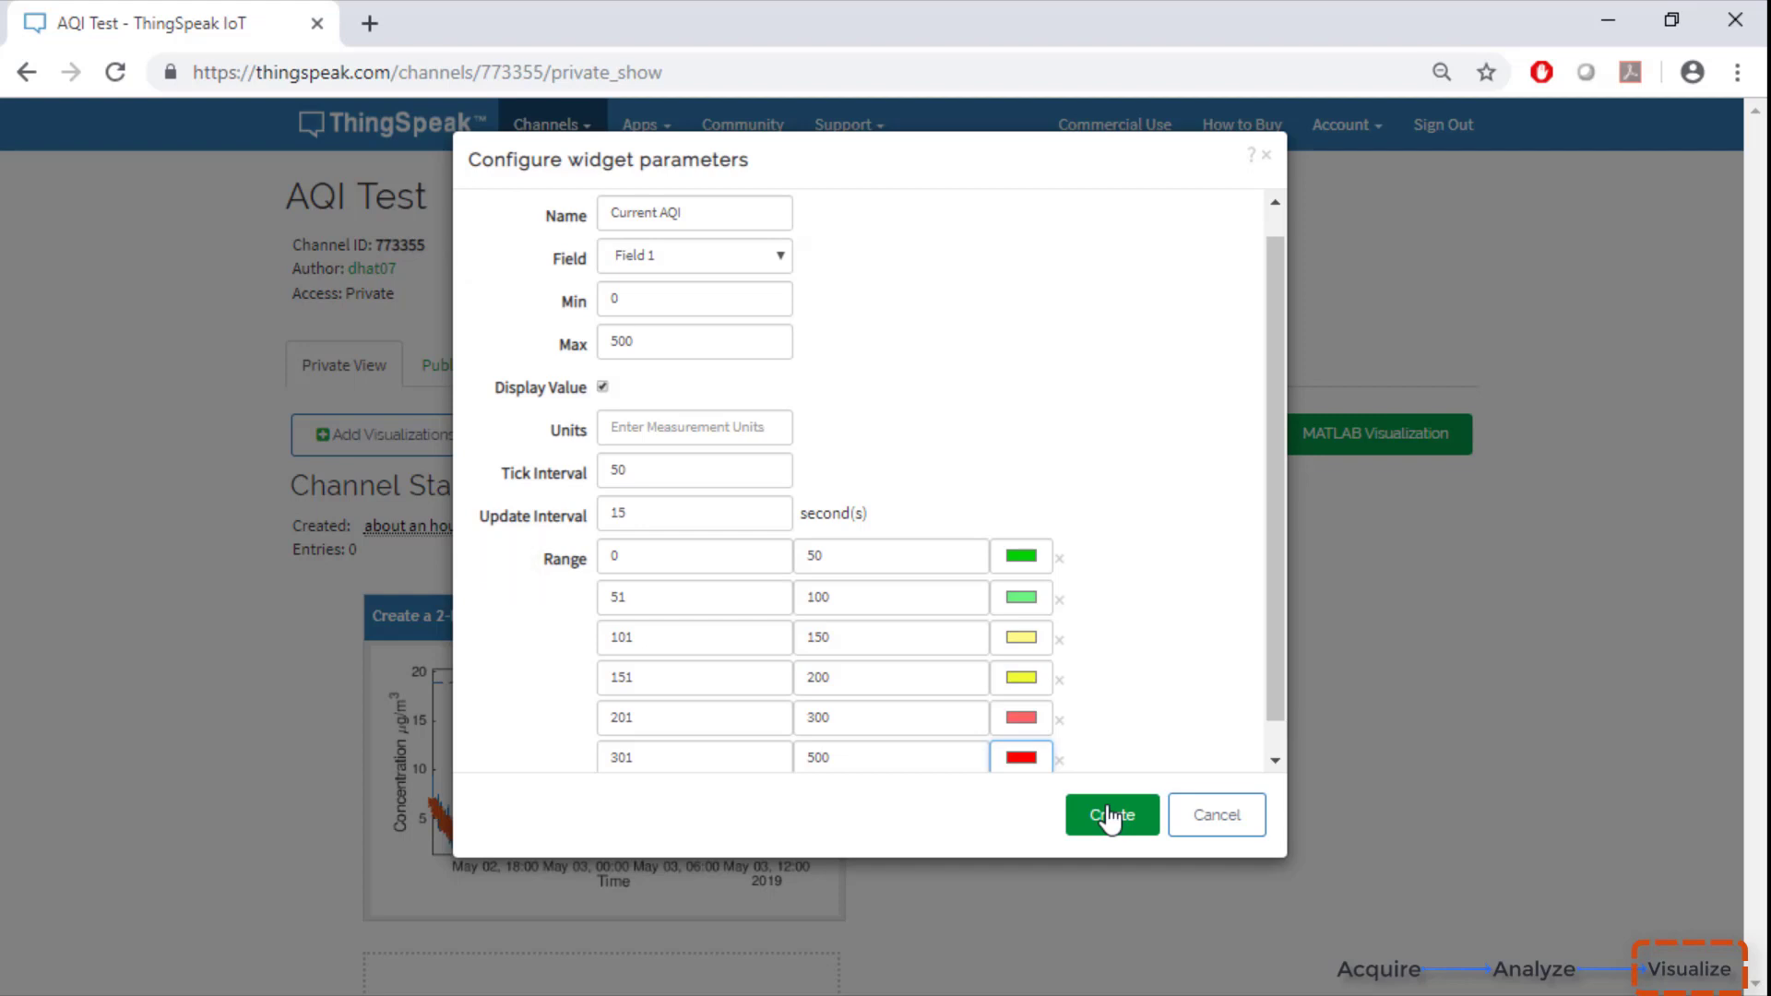
Create the Current AQI gauge and add a Field 1 Chart to the channel.
{"action": "left_click", "coordinate": [1110, 818]}
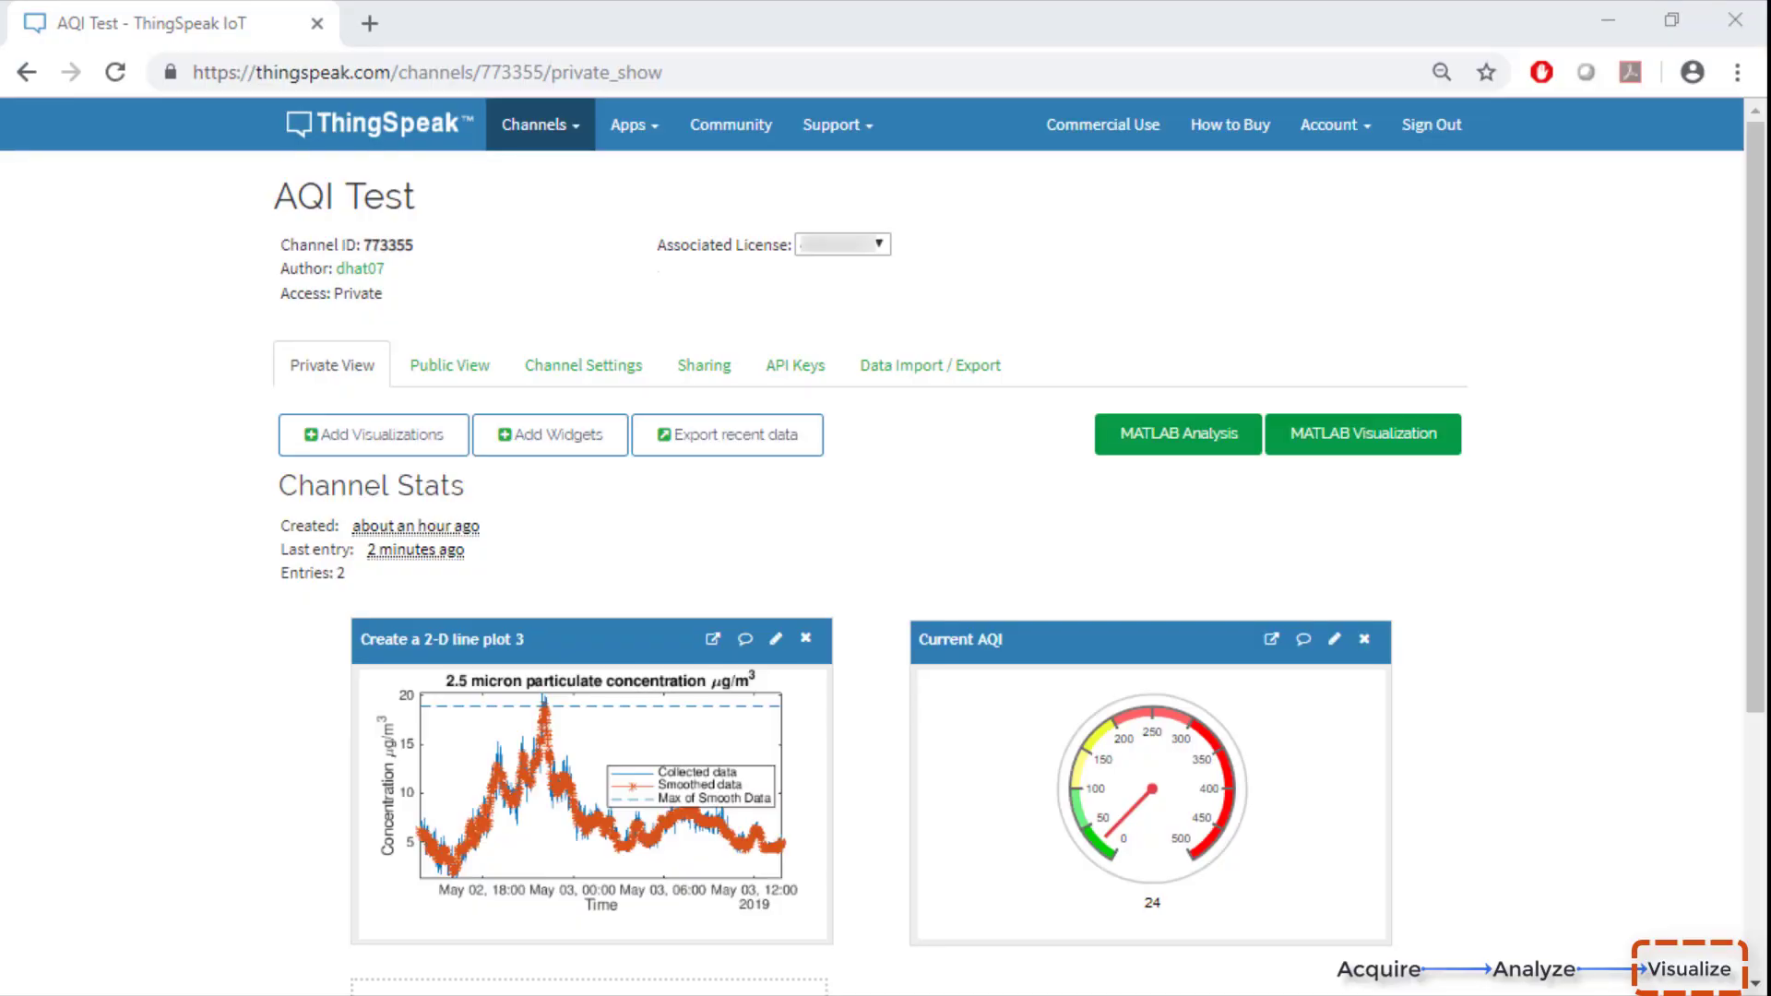
{"action": "scroll", "coordinate": [737, 559], "scroll_direction": "down", "scroll_amount": 4}
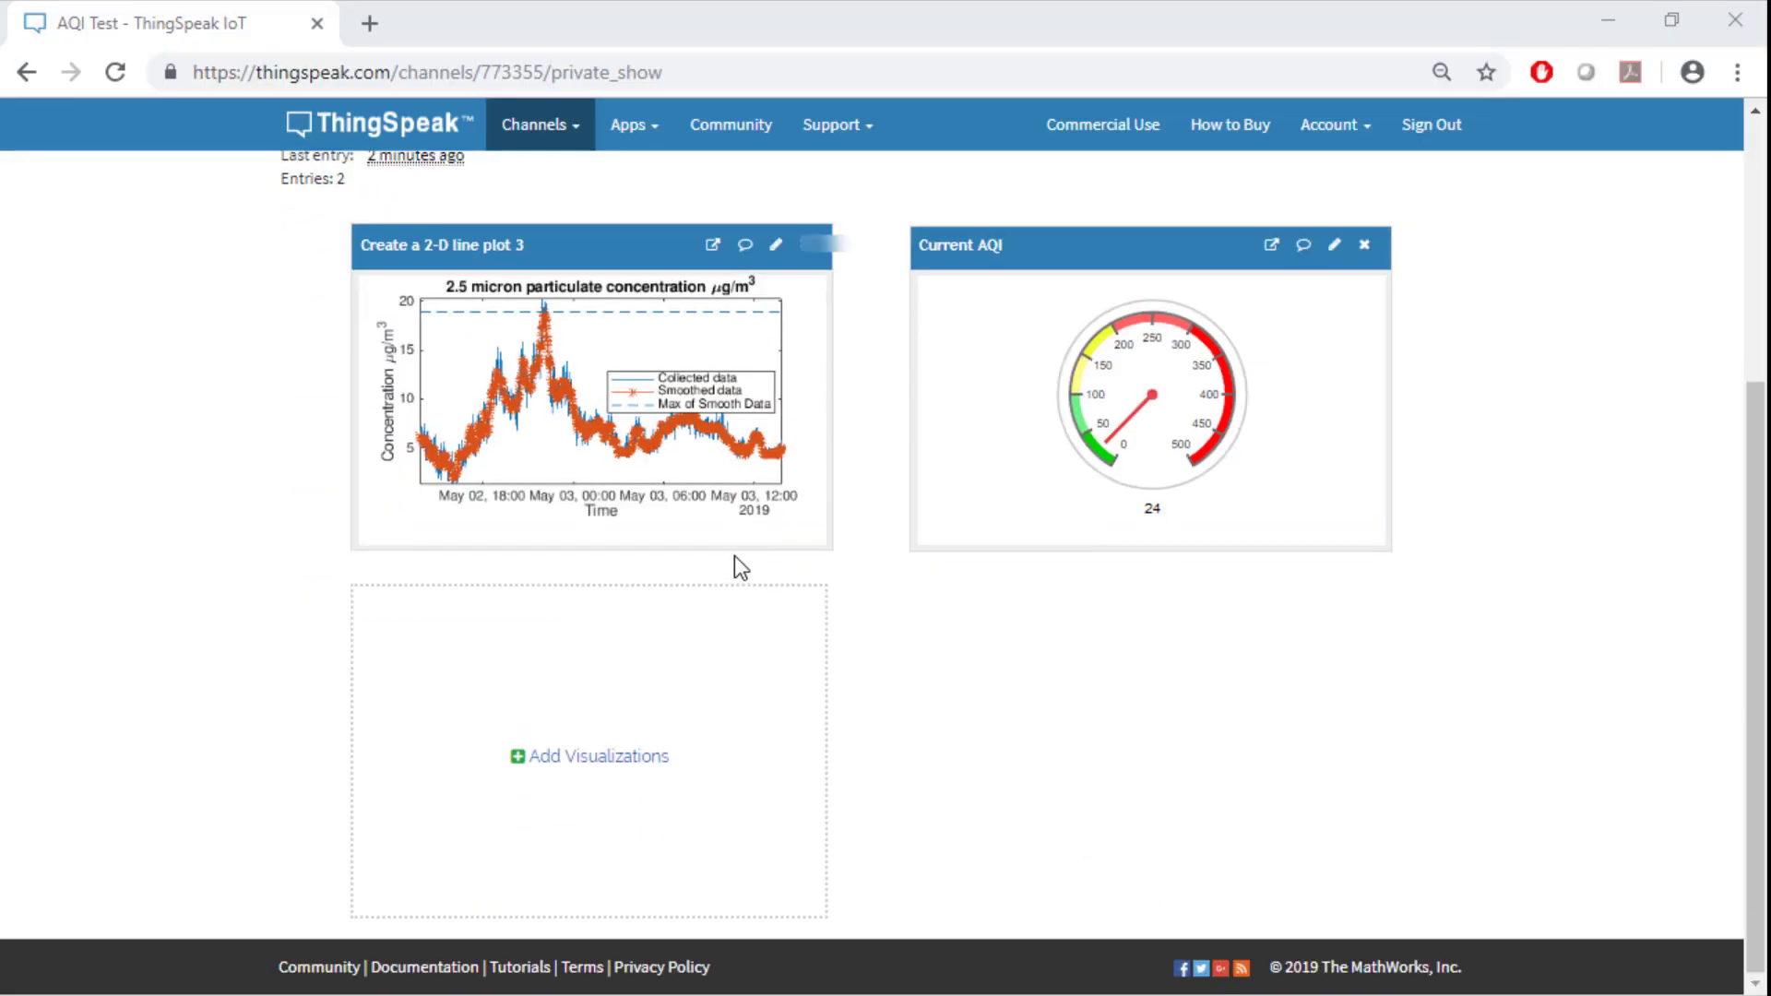
{"action": "left_click", "coordinate": [549, 778]}
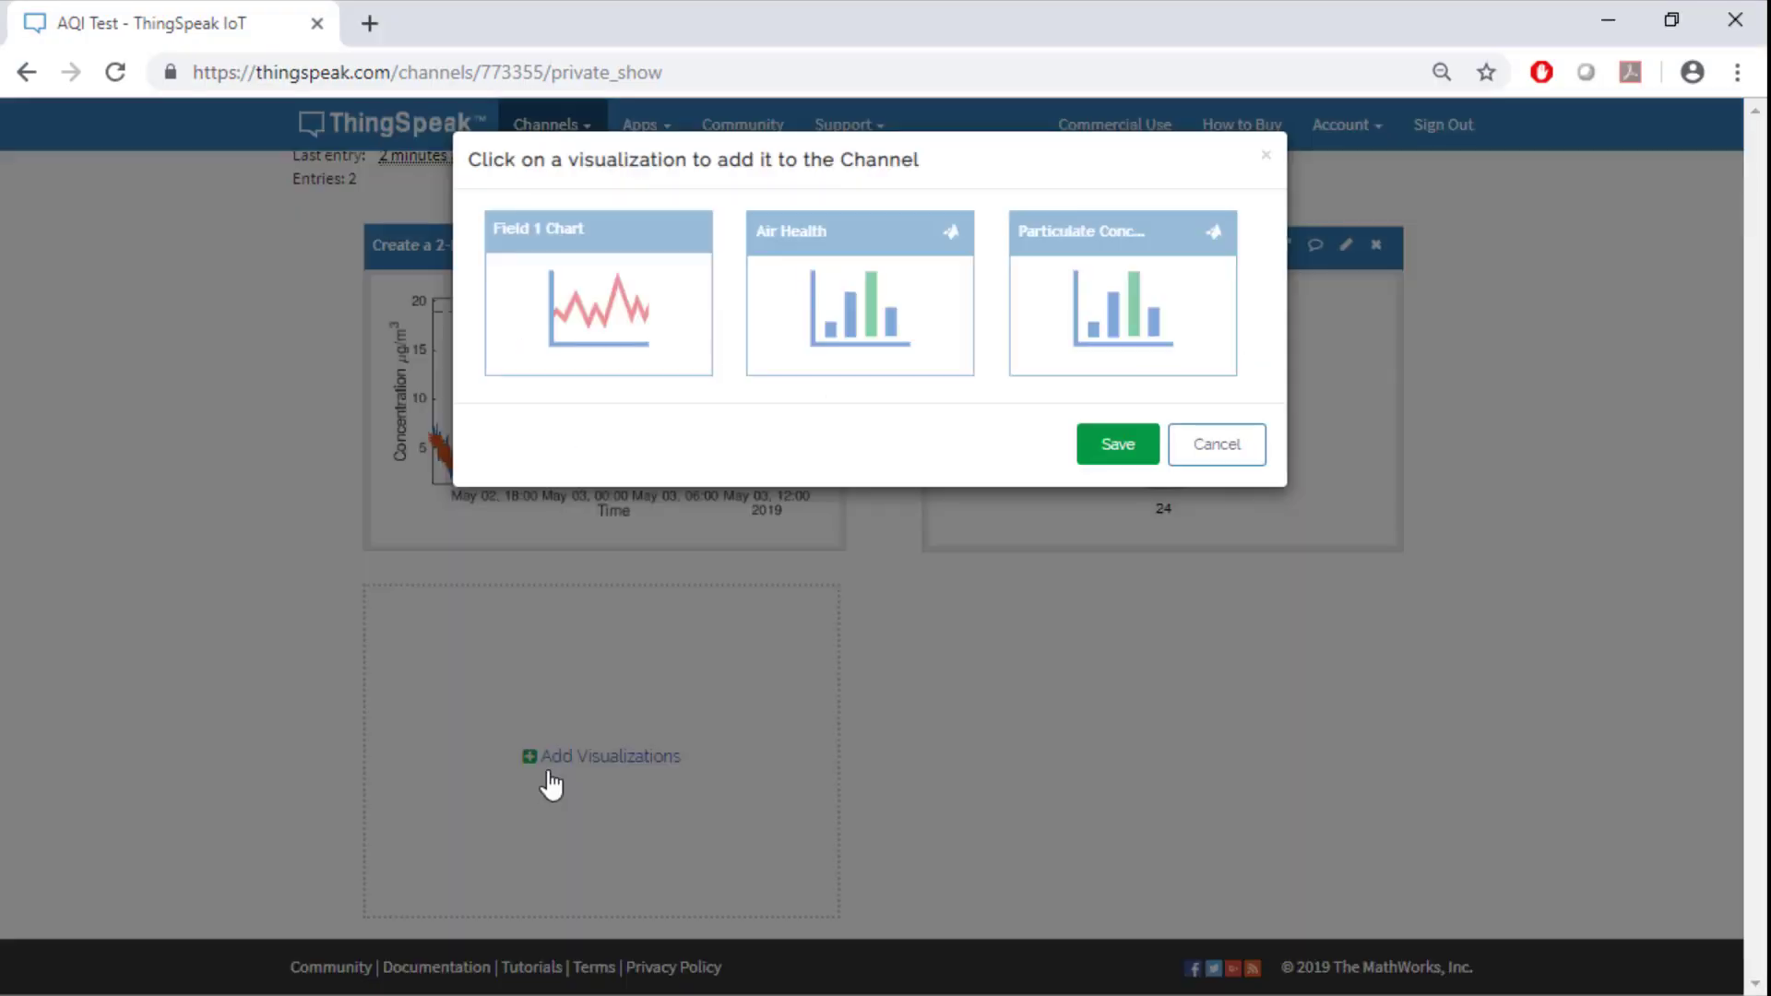
{"action": "left_click", "coordinate": [577, 362]}
{"action": "left_click", "coordinate": [1091, 454]}
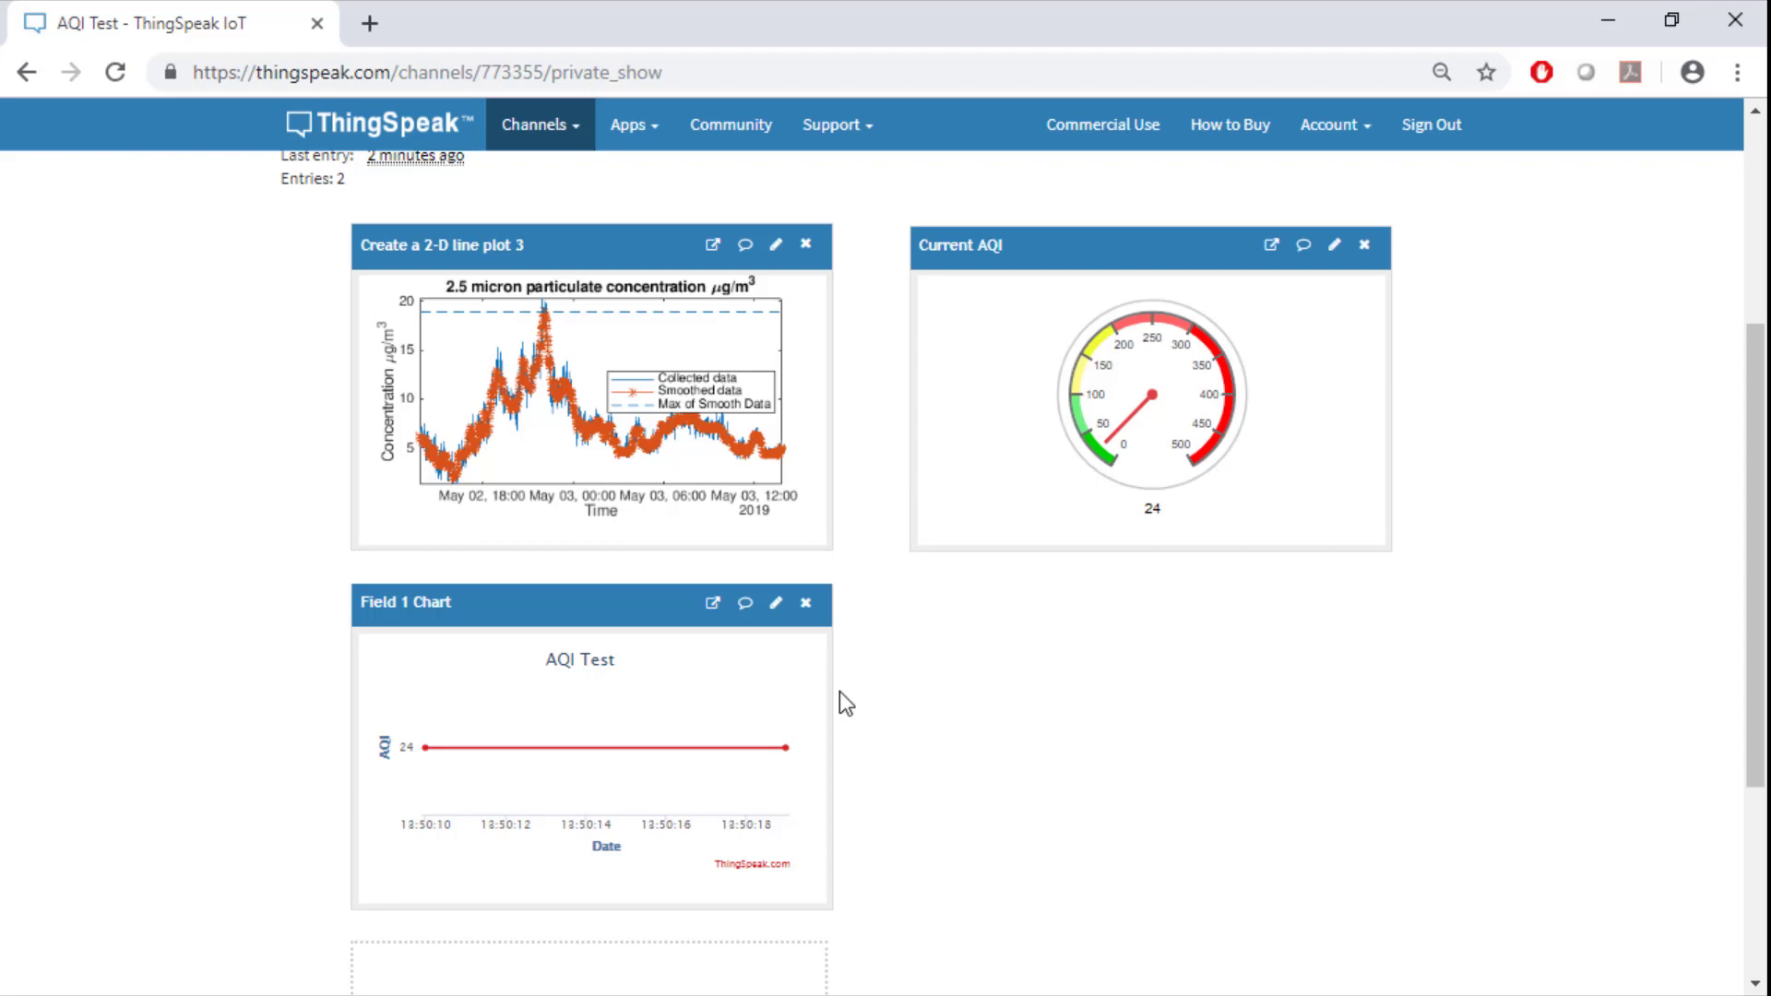
Retitle the Field 1 chart to 'Historical AQI'.
{"action": "left_click", "coordinate": [776, 603]}
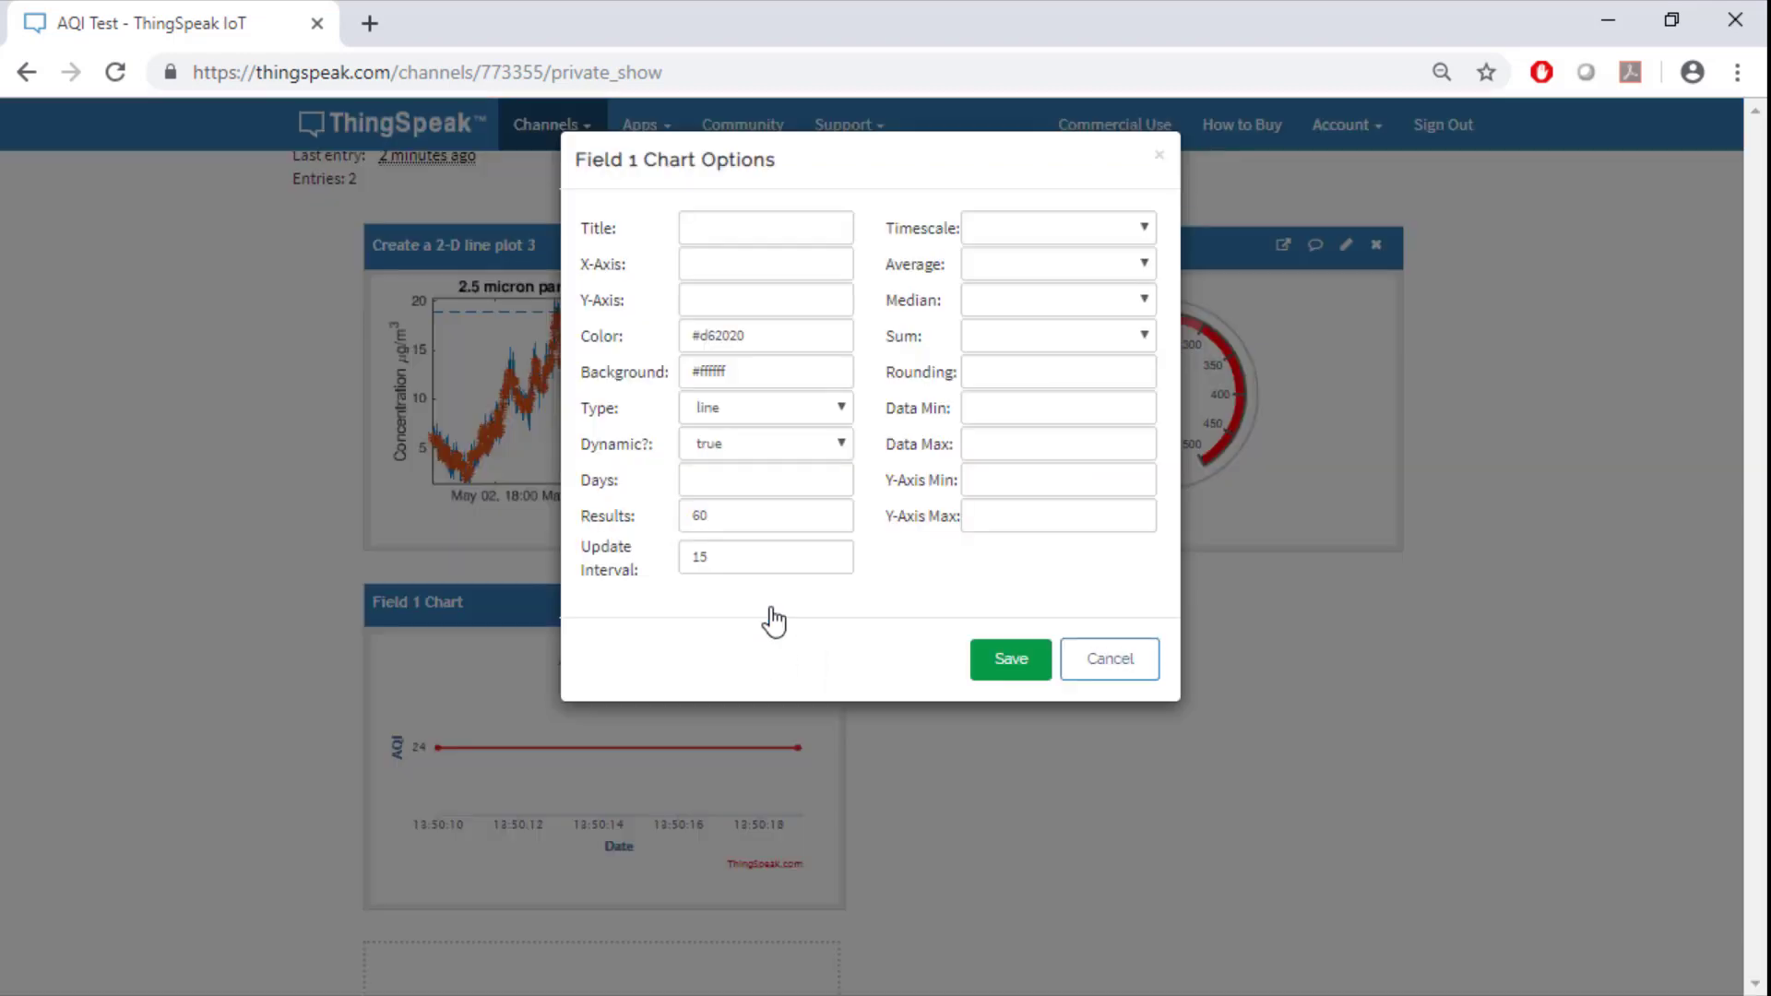
{"action": "left_click", "coordinate": [725, 232]}
{"action": "type", "text": "H"}
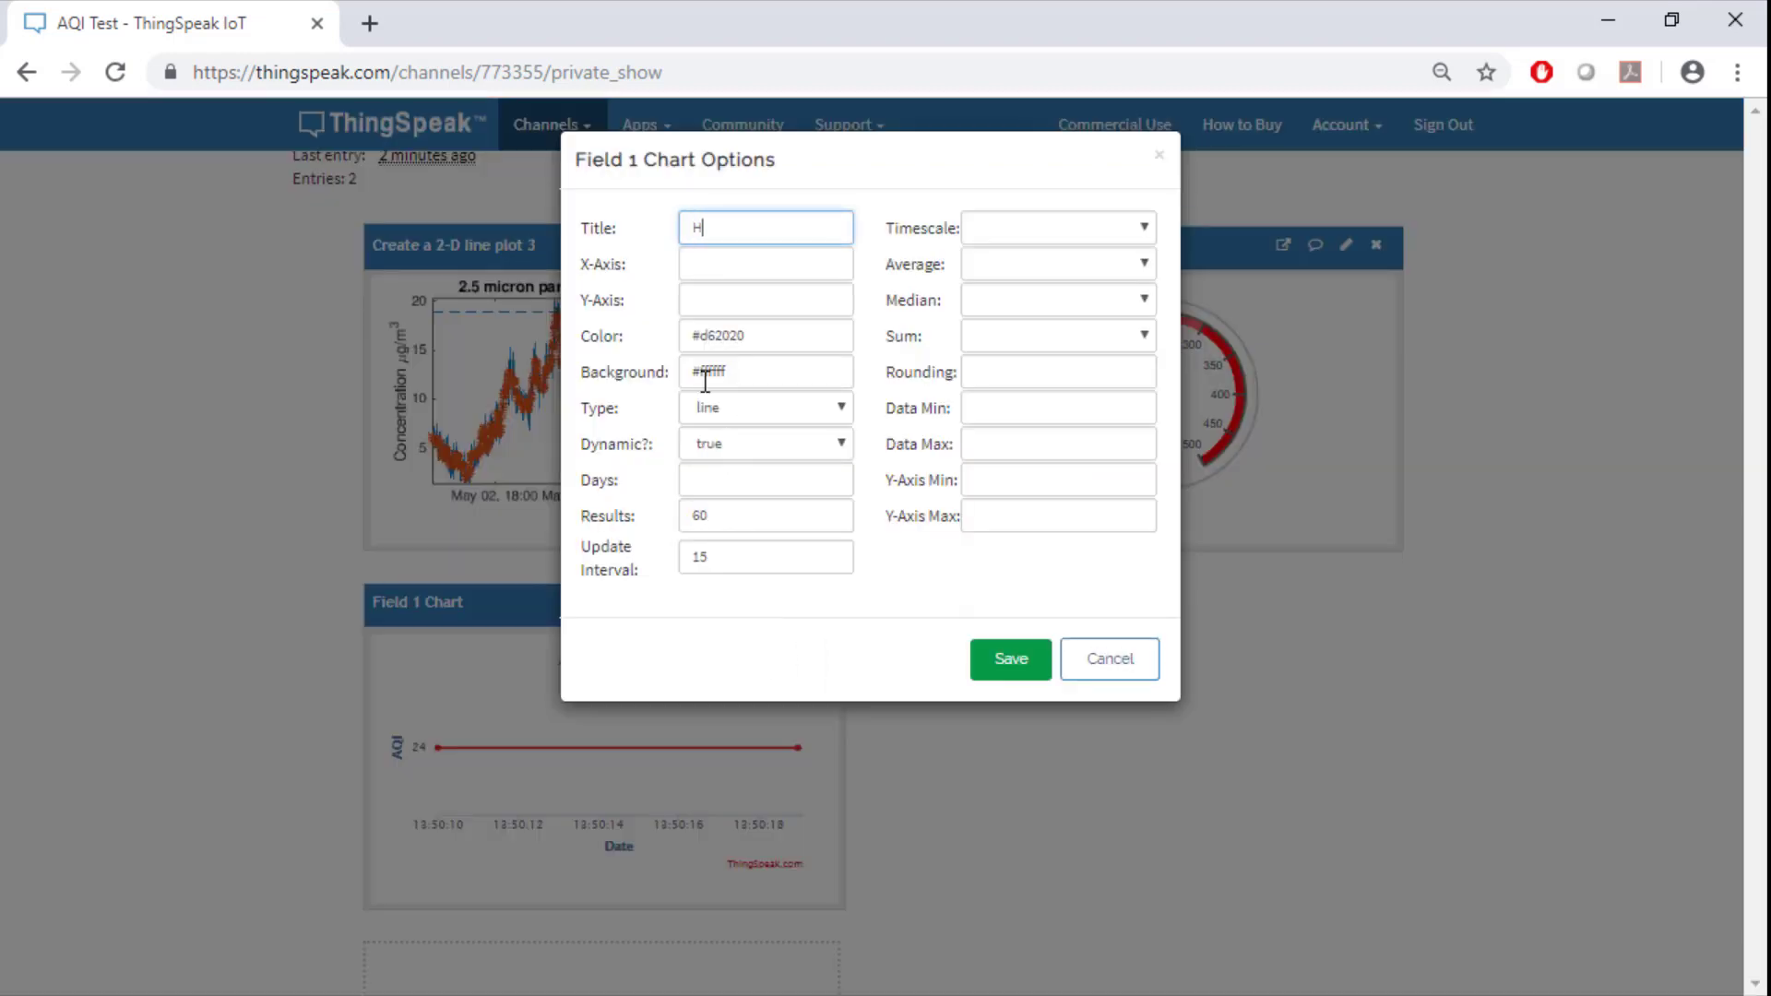
{"action": "type", "text": "istorical AQI"}
{"action": "left_click", "coordinate": [1000, 663]}
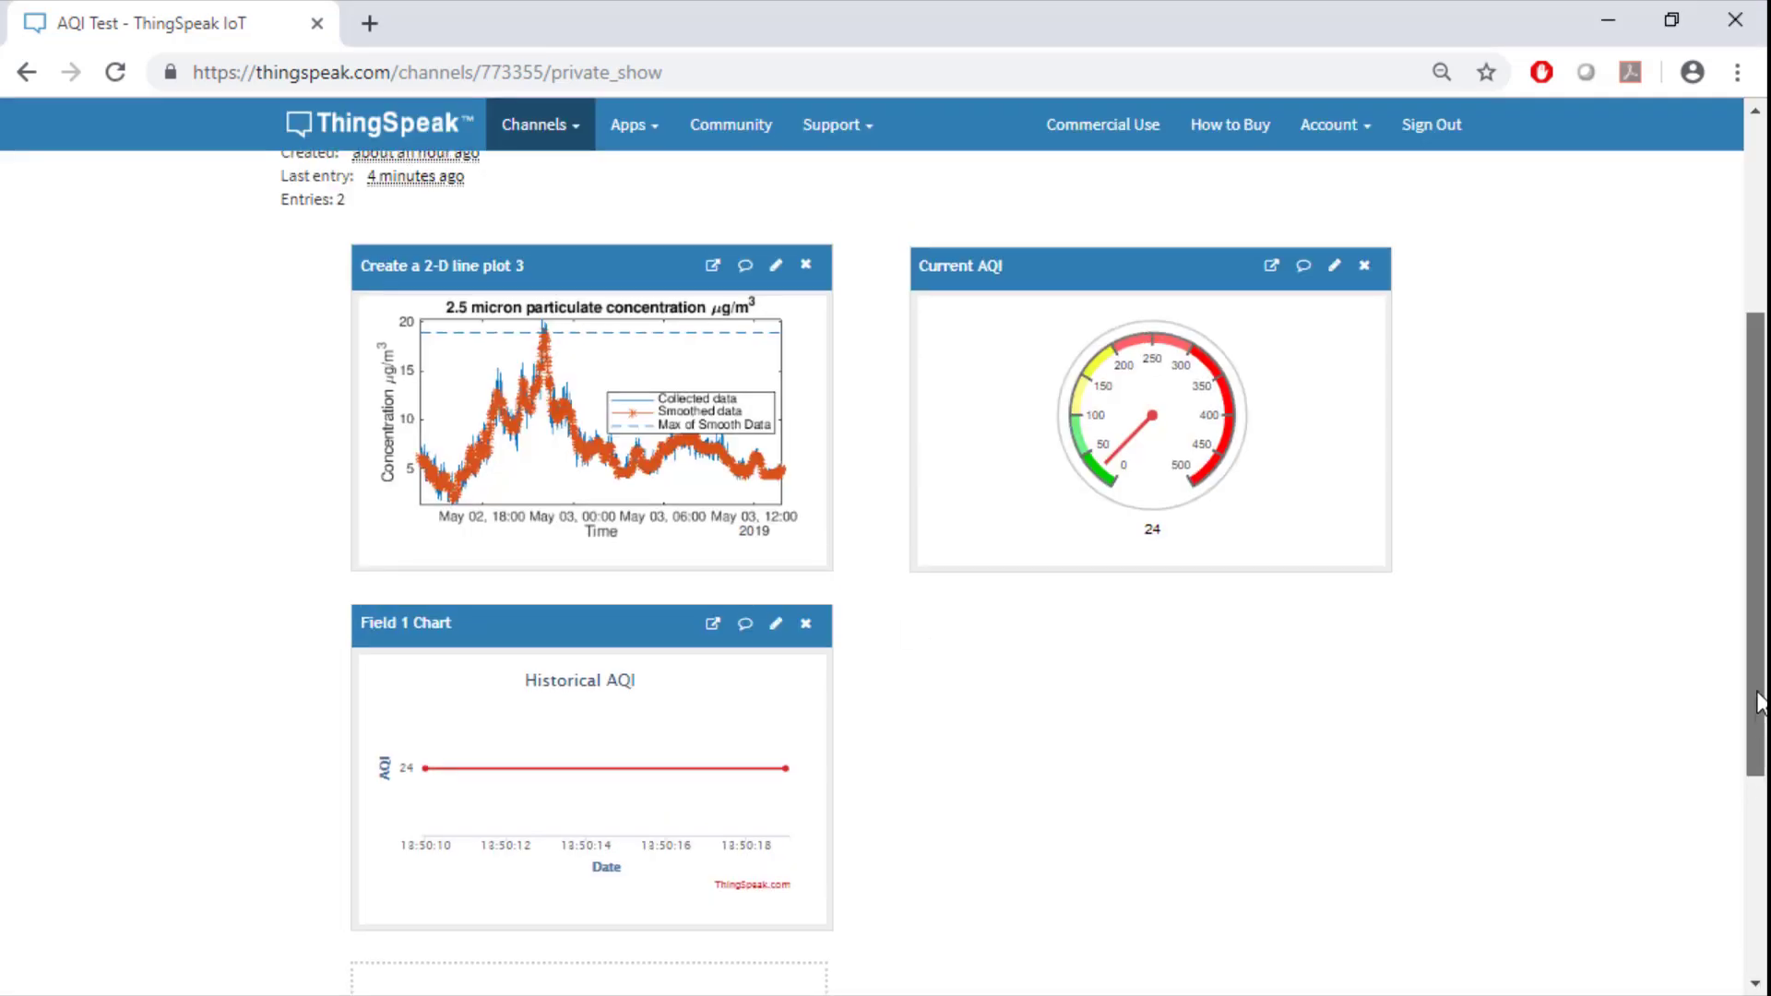
Create a Custom MATLAB visualization with the air-health patch code and run it.
{"action": "scroll", "coordinate": [1758, 590], "scroll_direction": "up", "scroll_amount": 3}
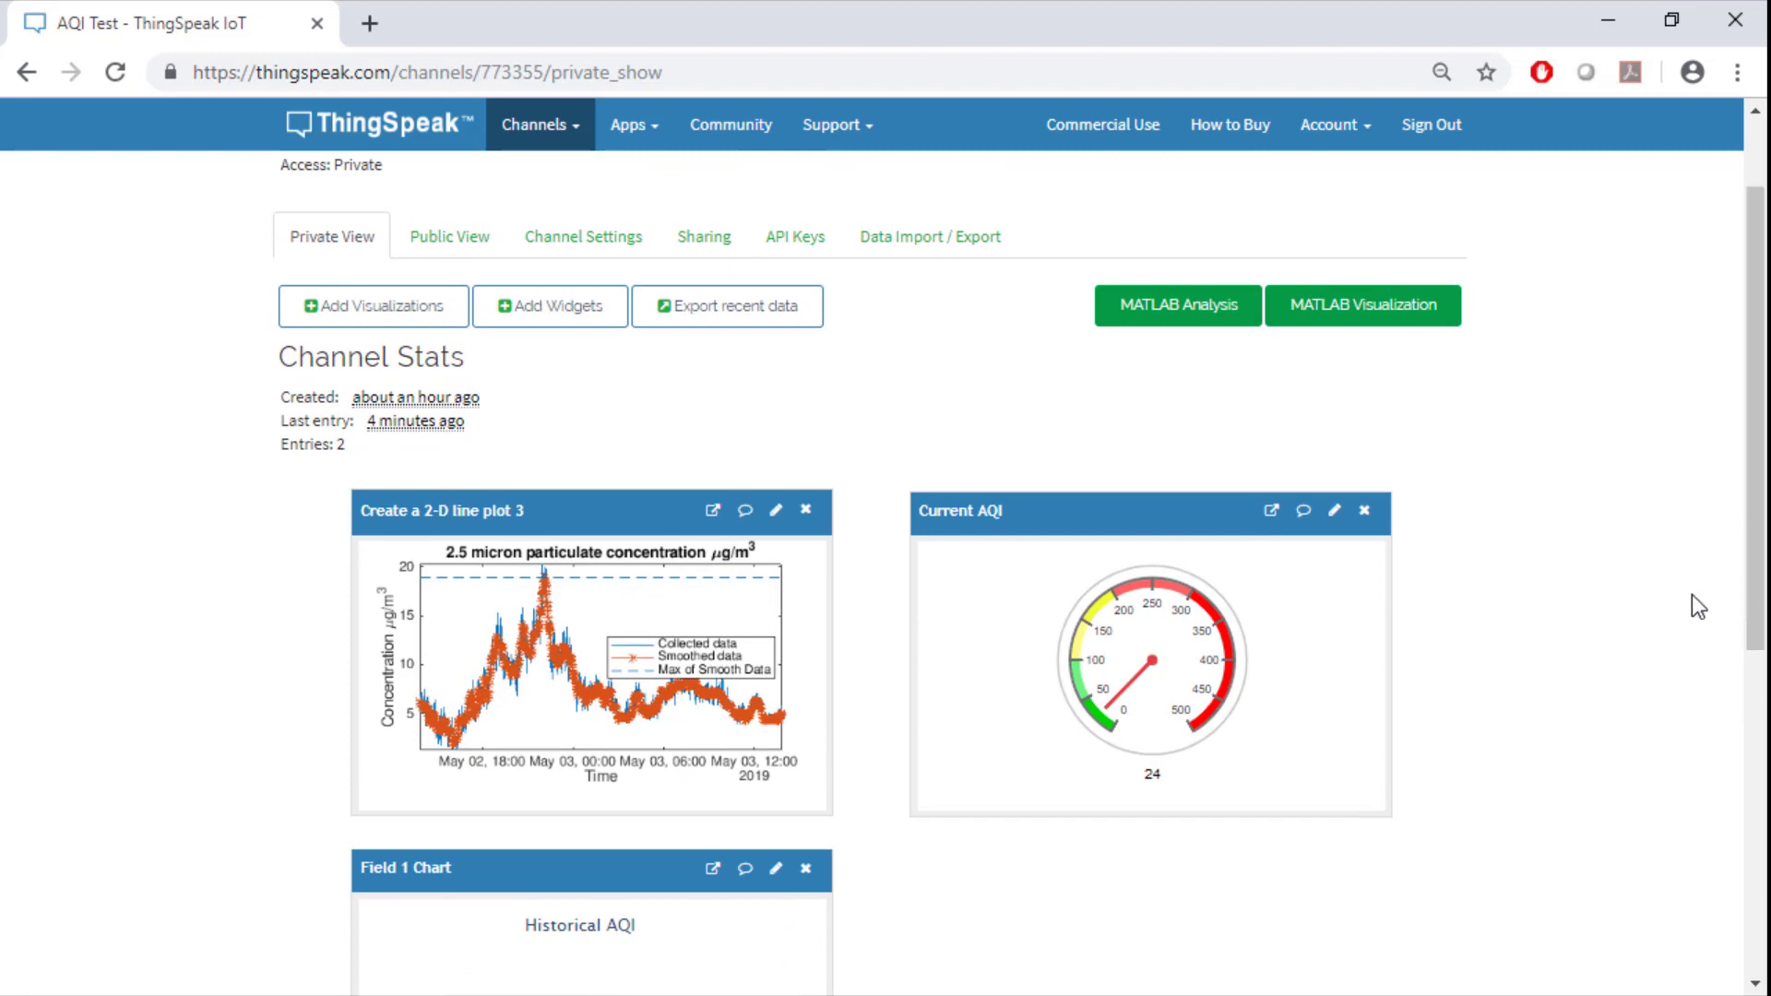
{"action": "left_click", "coordinate": [1411, 321]}
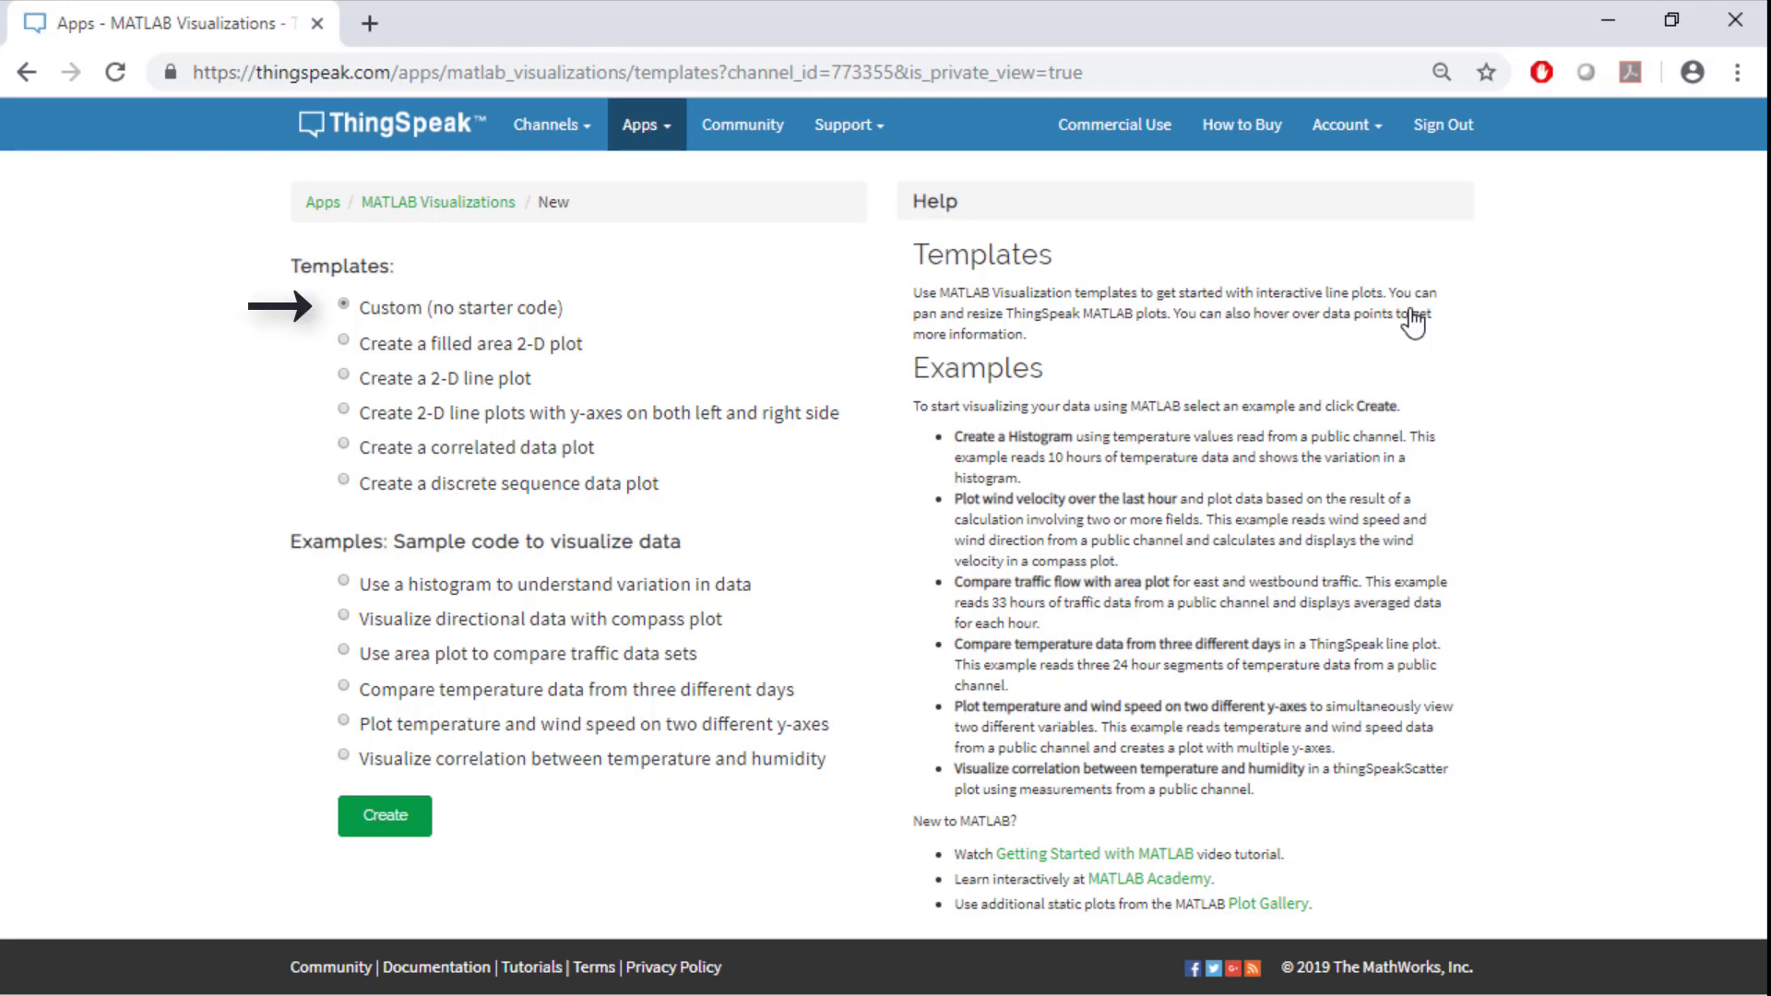
{"action": "left_click", "coordinate": [367, 816]}
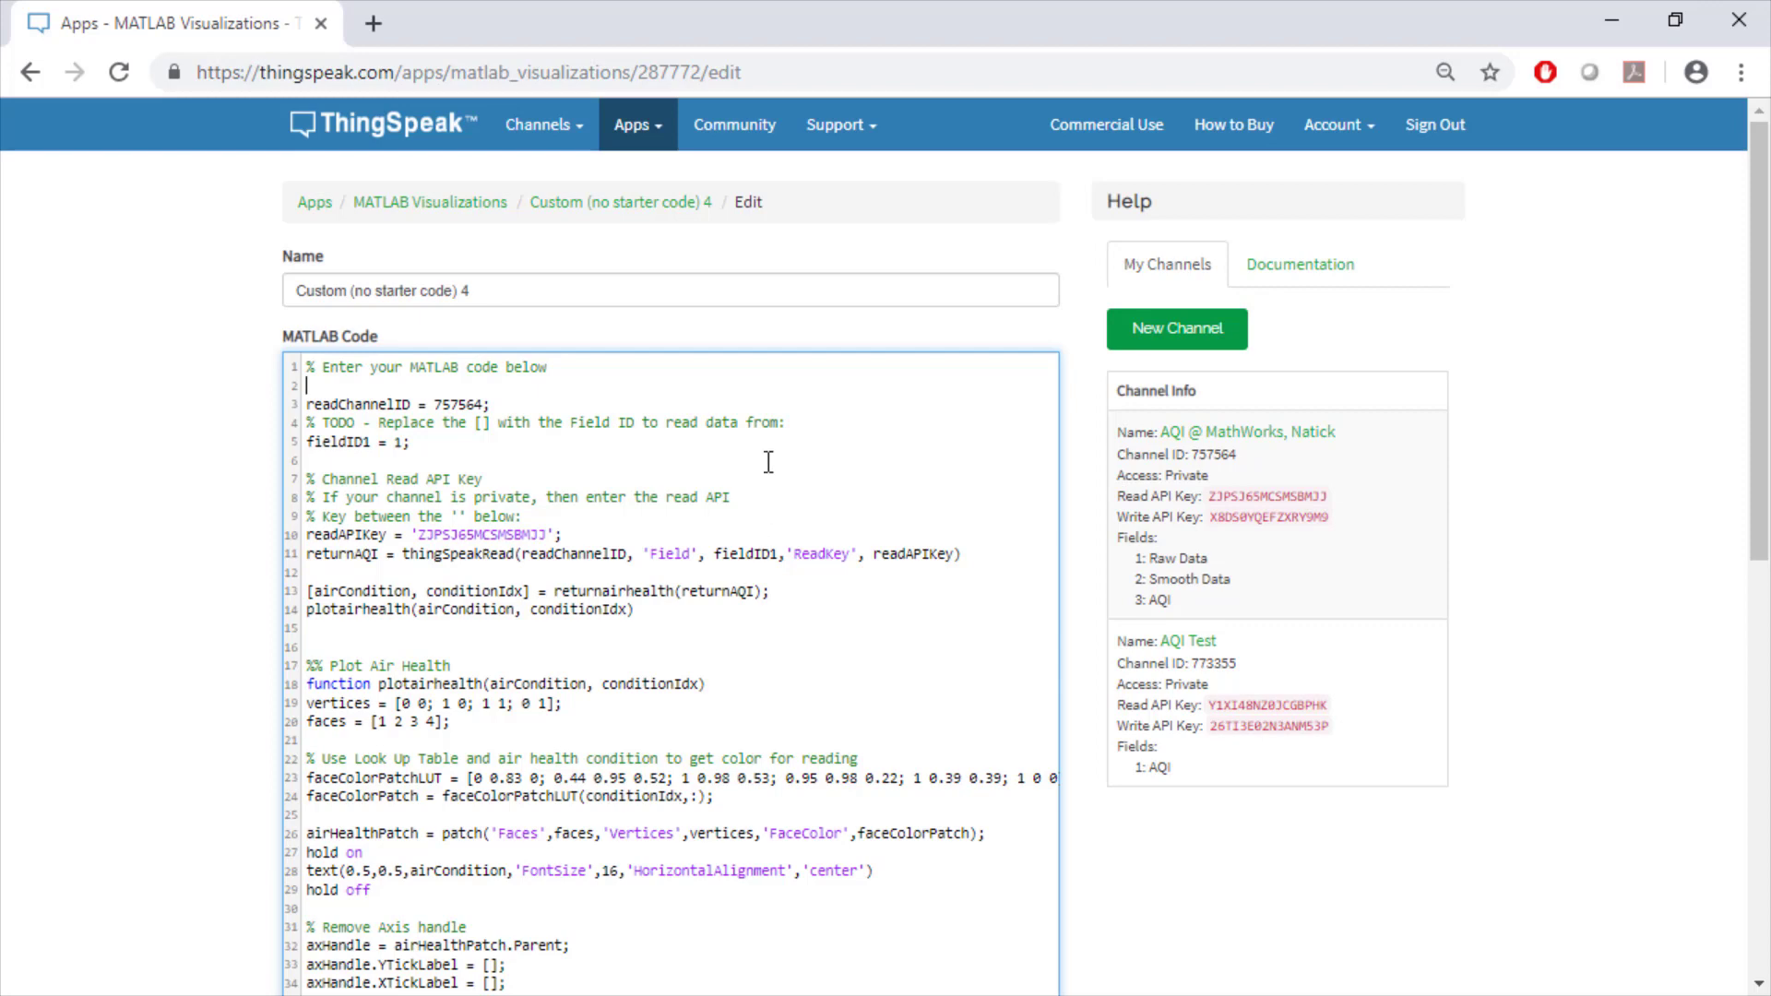
{"action": "scroll", "coordinate": [768, 463], "scroll_direction": "down", "scroll_amount": 5}
{"action": "left_click", "coordinate": [317, 833]}
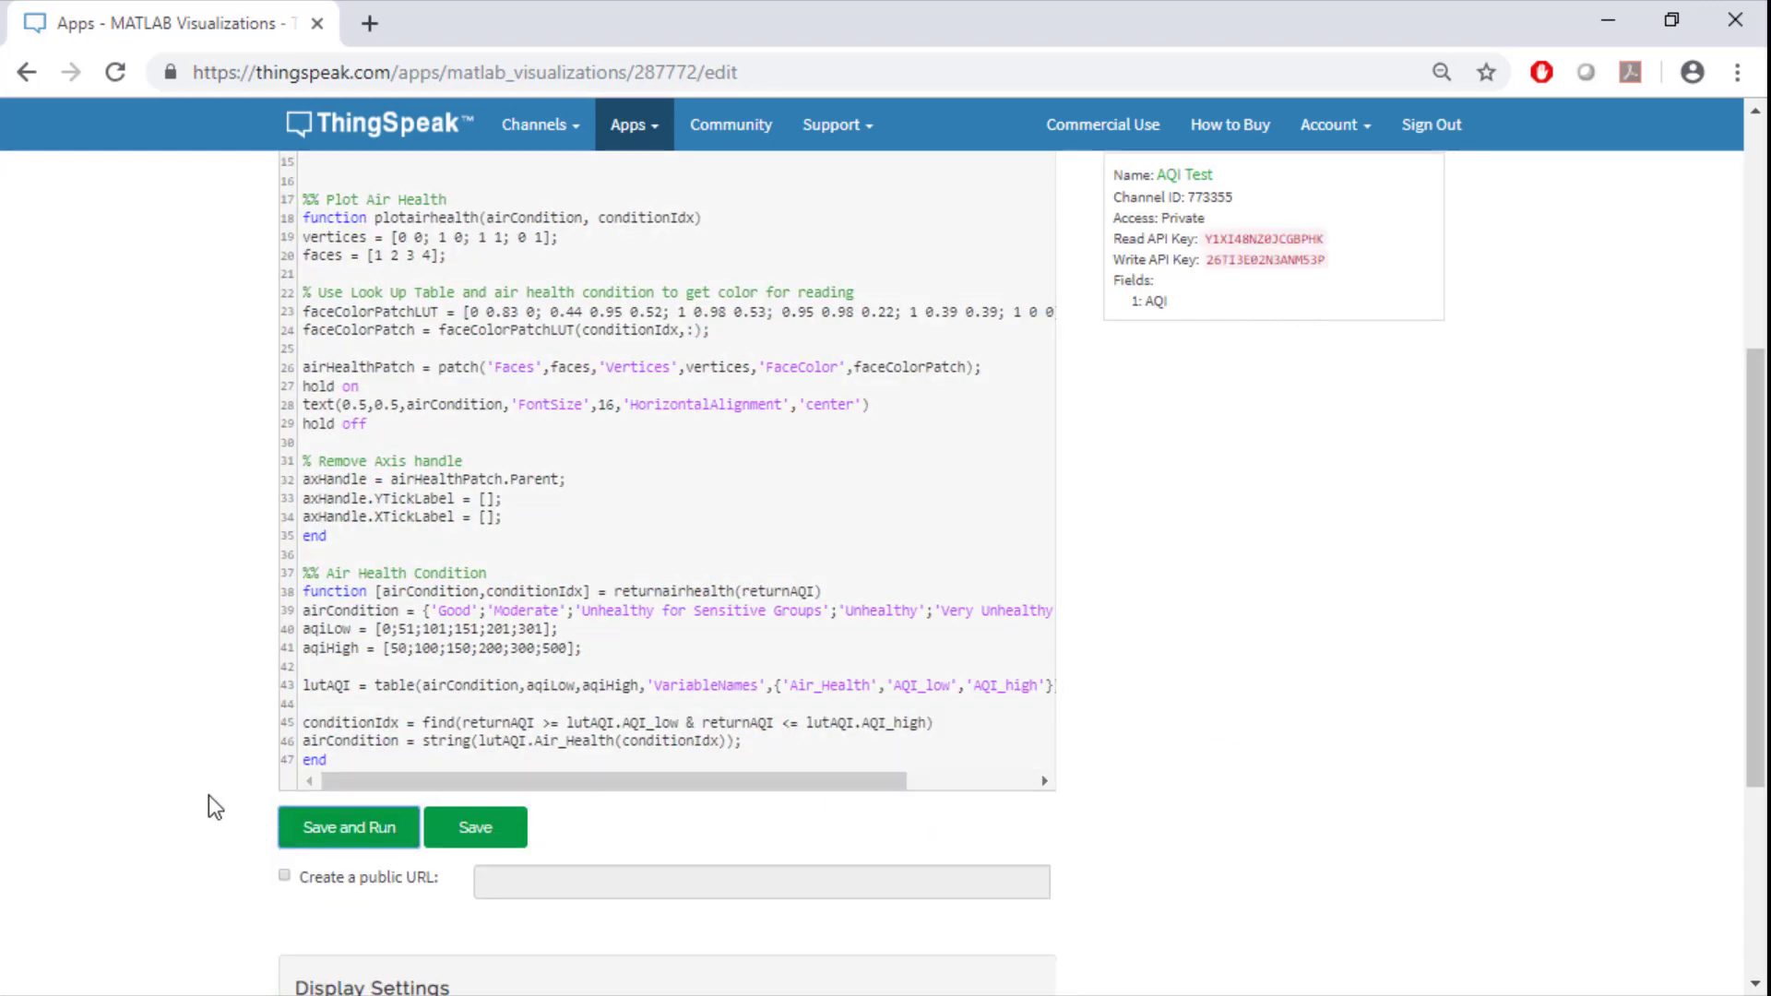
{"action": "scroll", "coordinate": [1723, 498], "scroll_direction": "down", "scroll_amount": 6}
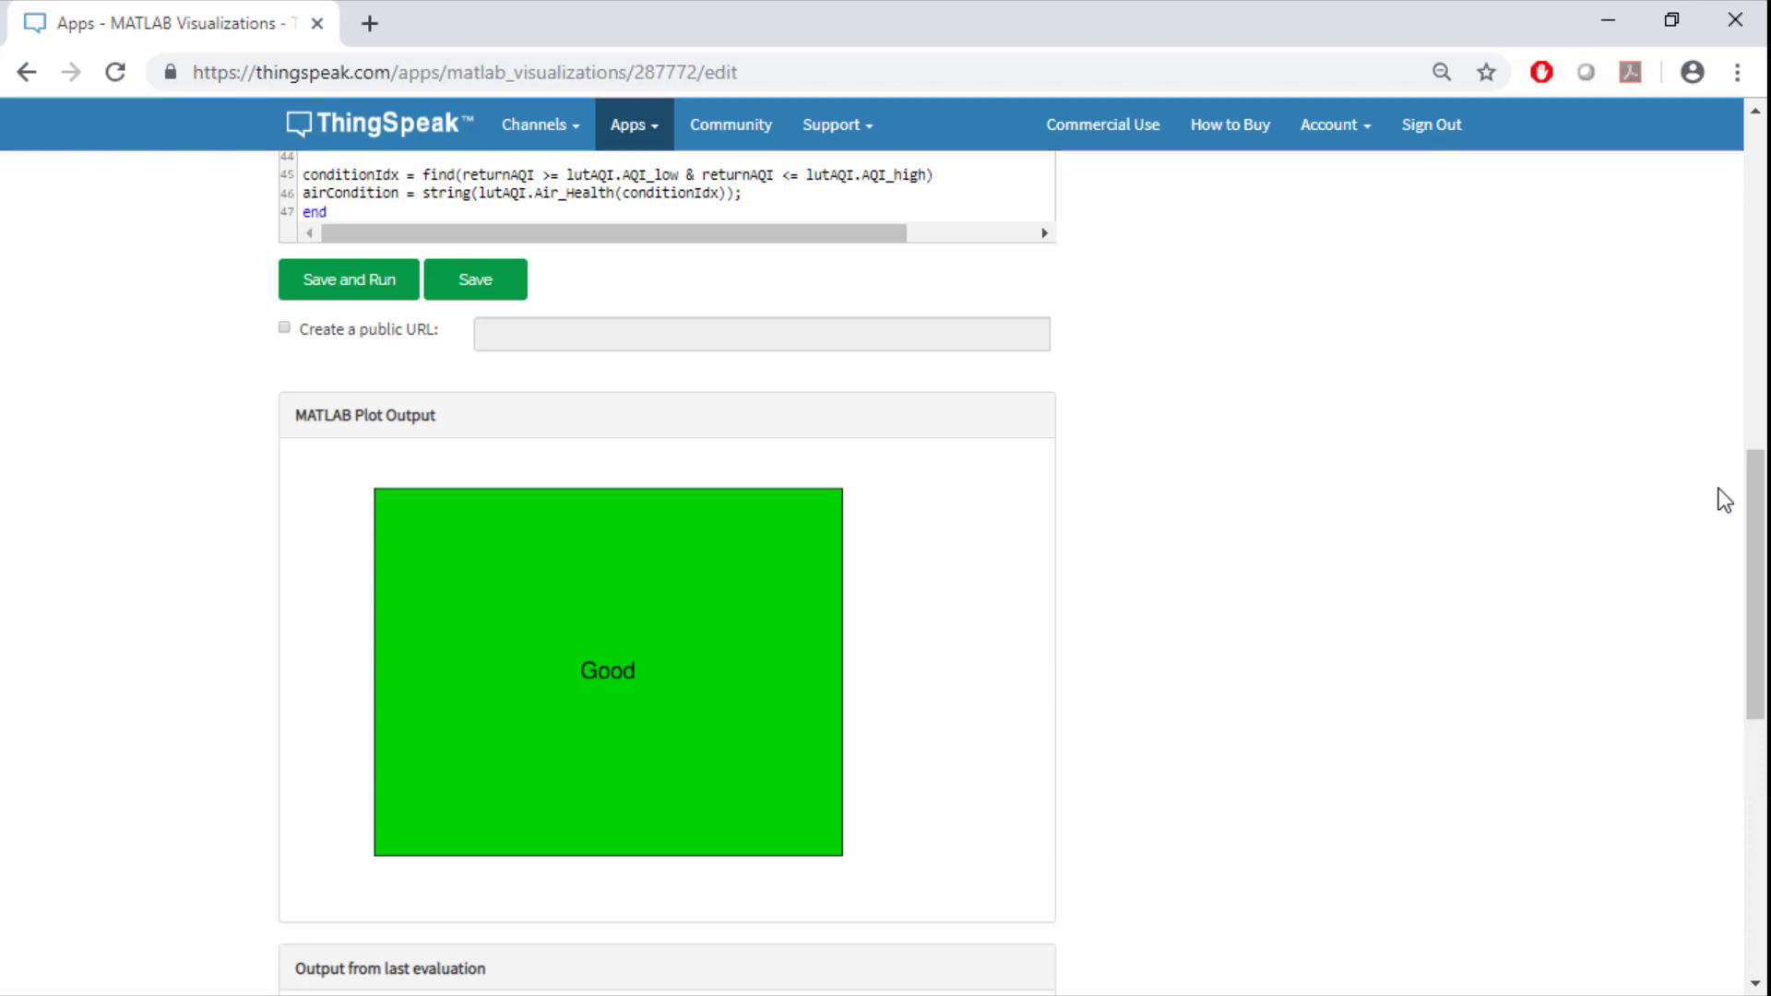
{"action": "left_click", "coordinate": [540, 125]}
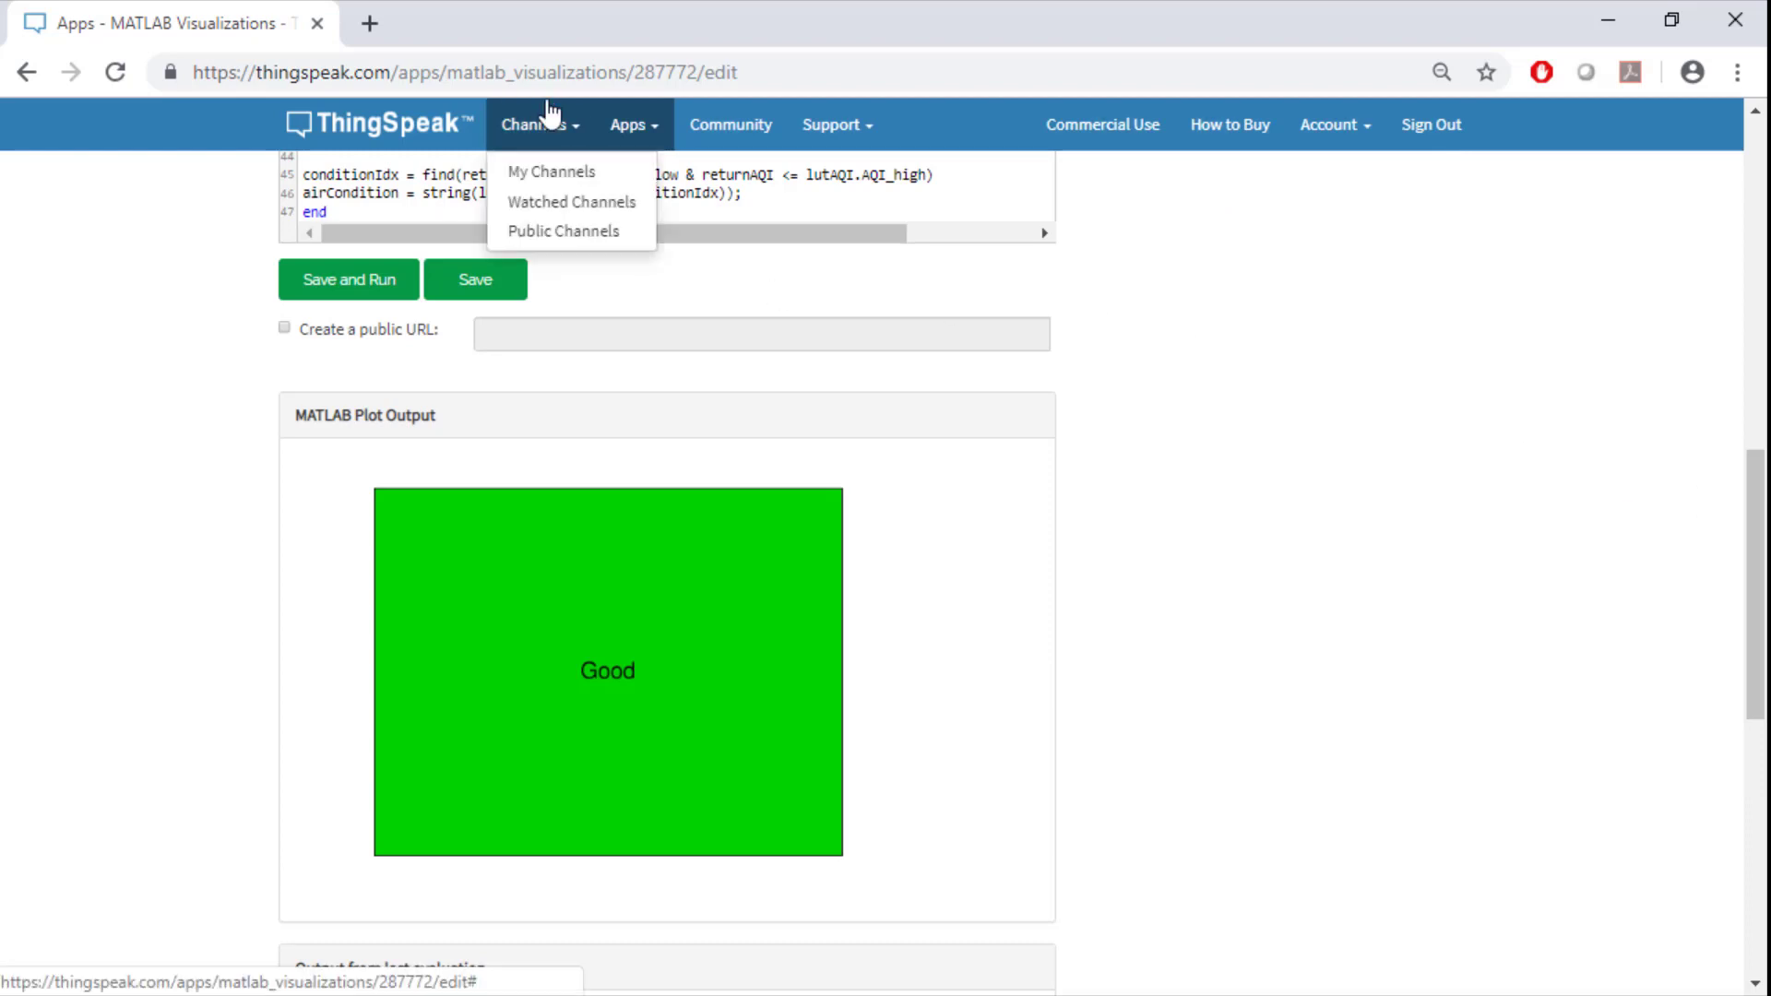
On the AQI Test channel, rename the custom visualization to 'Air Health'.
{"action": "left_click", "coordinate": [553, 171]}
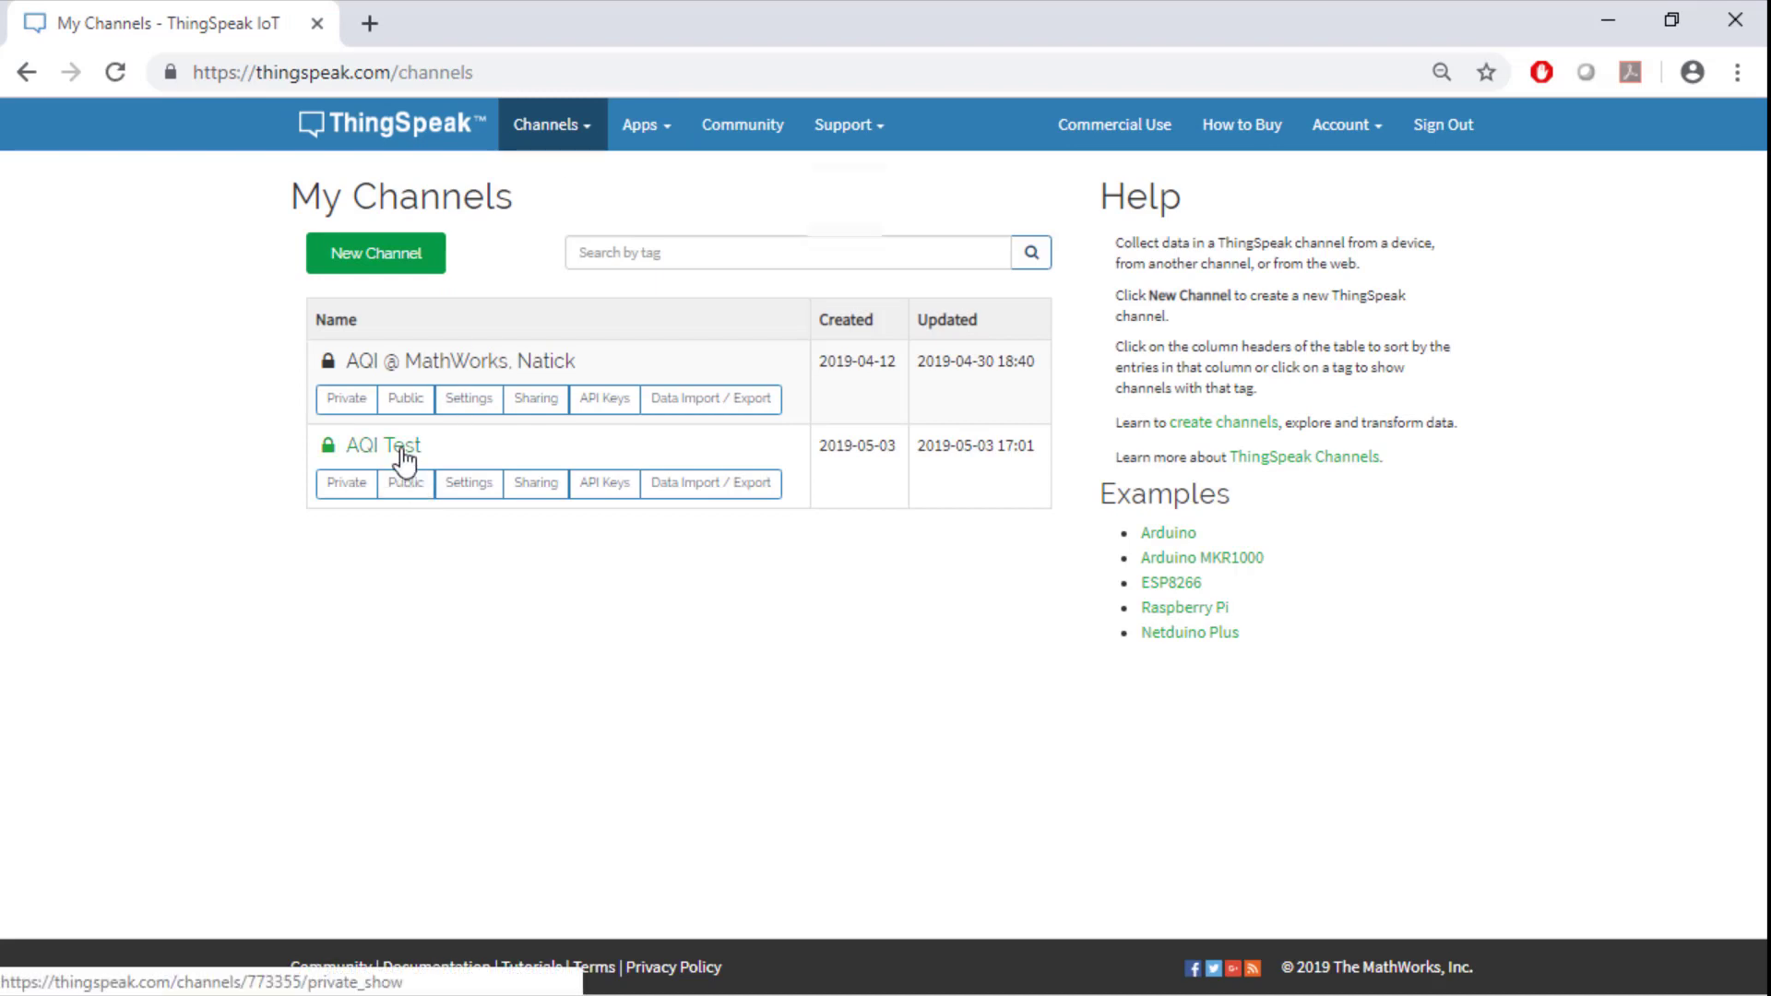
{"action": "left_click", "coordinate": [403, 448]}
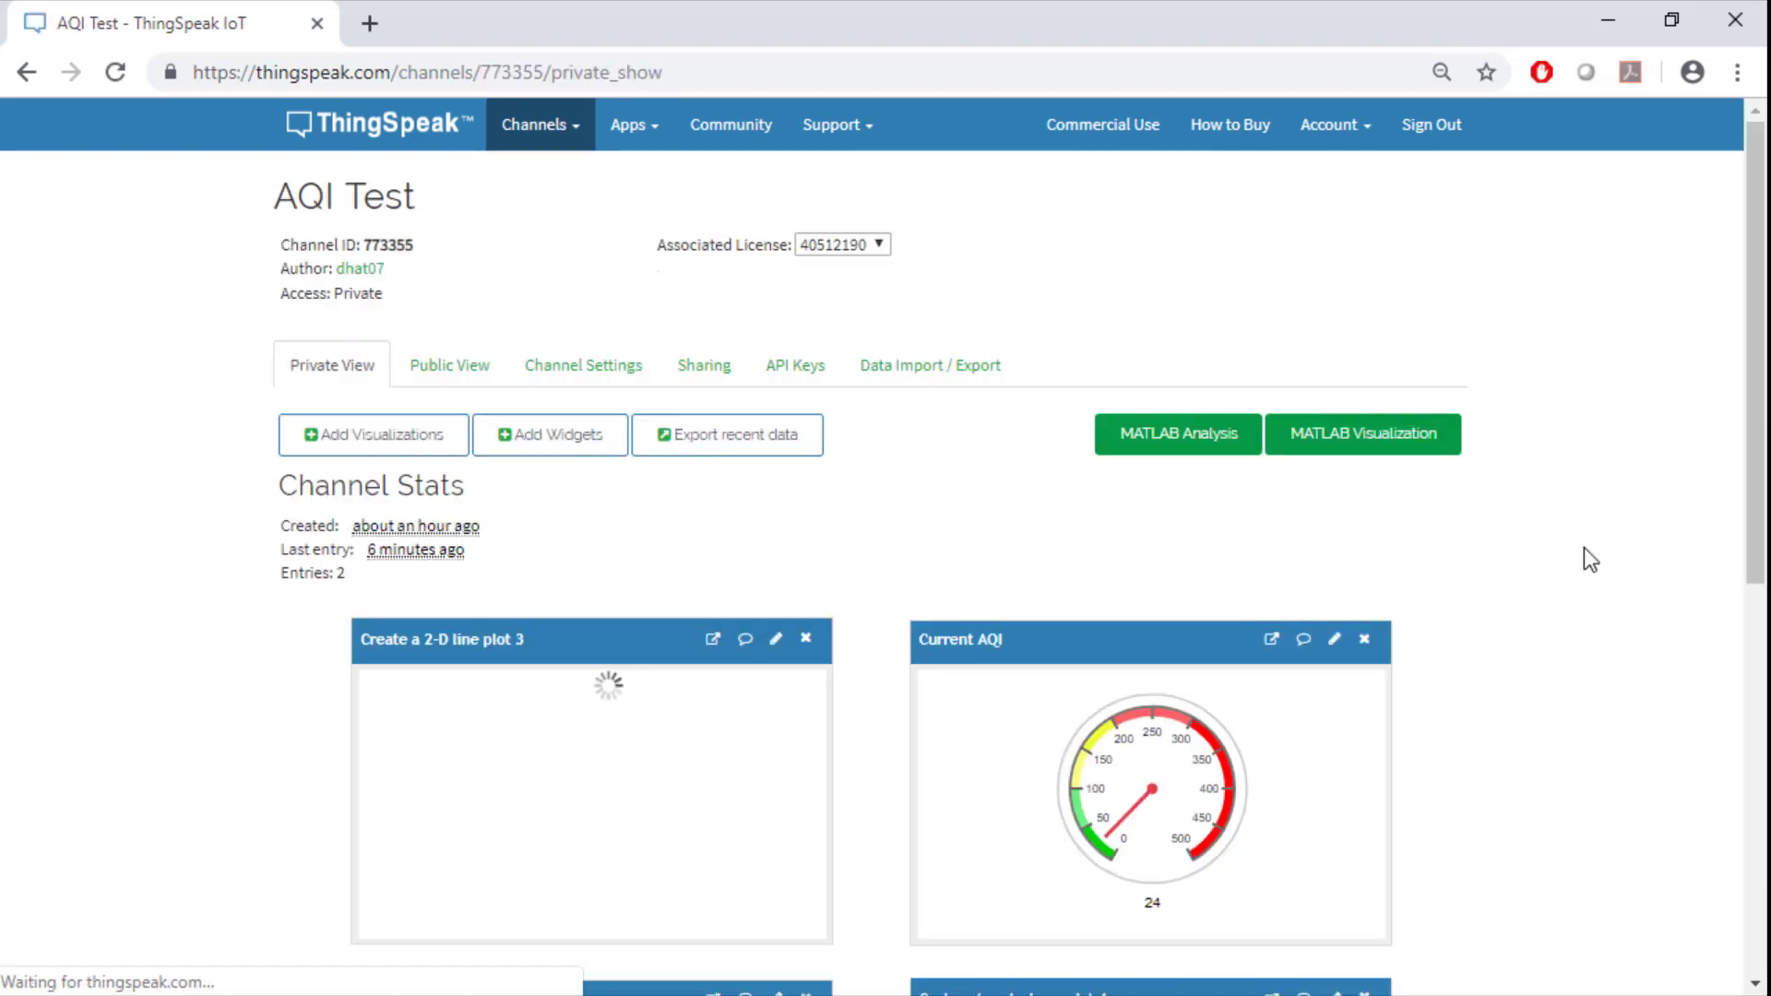
{"action": "scroll", "coordinate": [1585, 547], "scroll_direction": "down", "scroll_amount": 5}
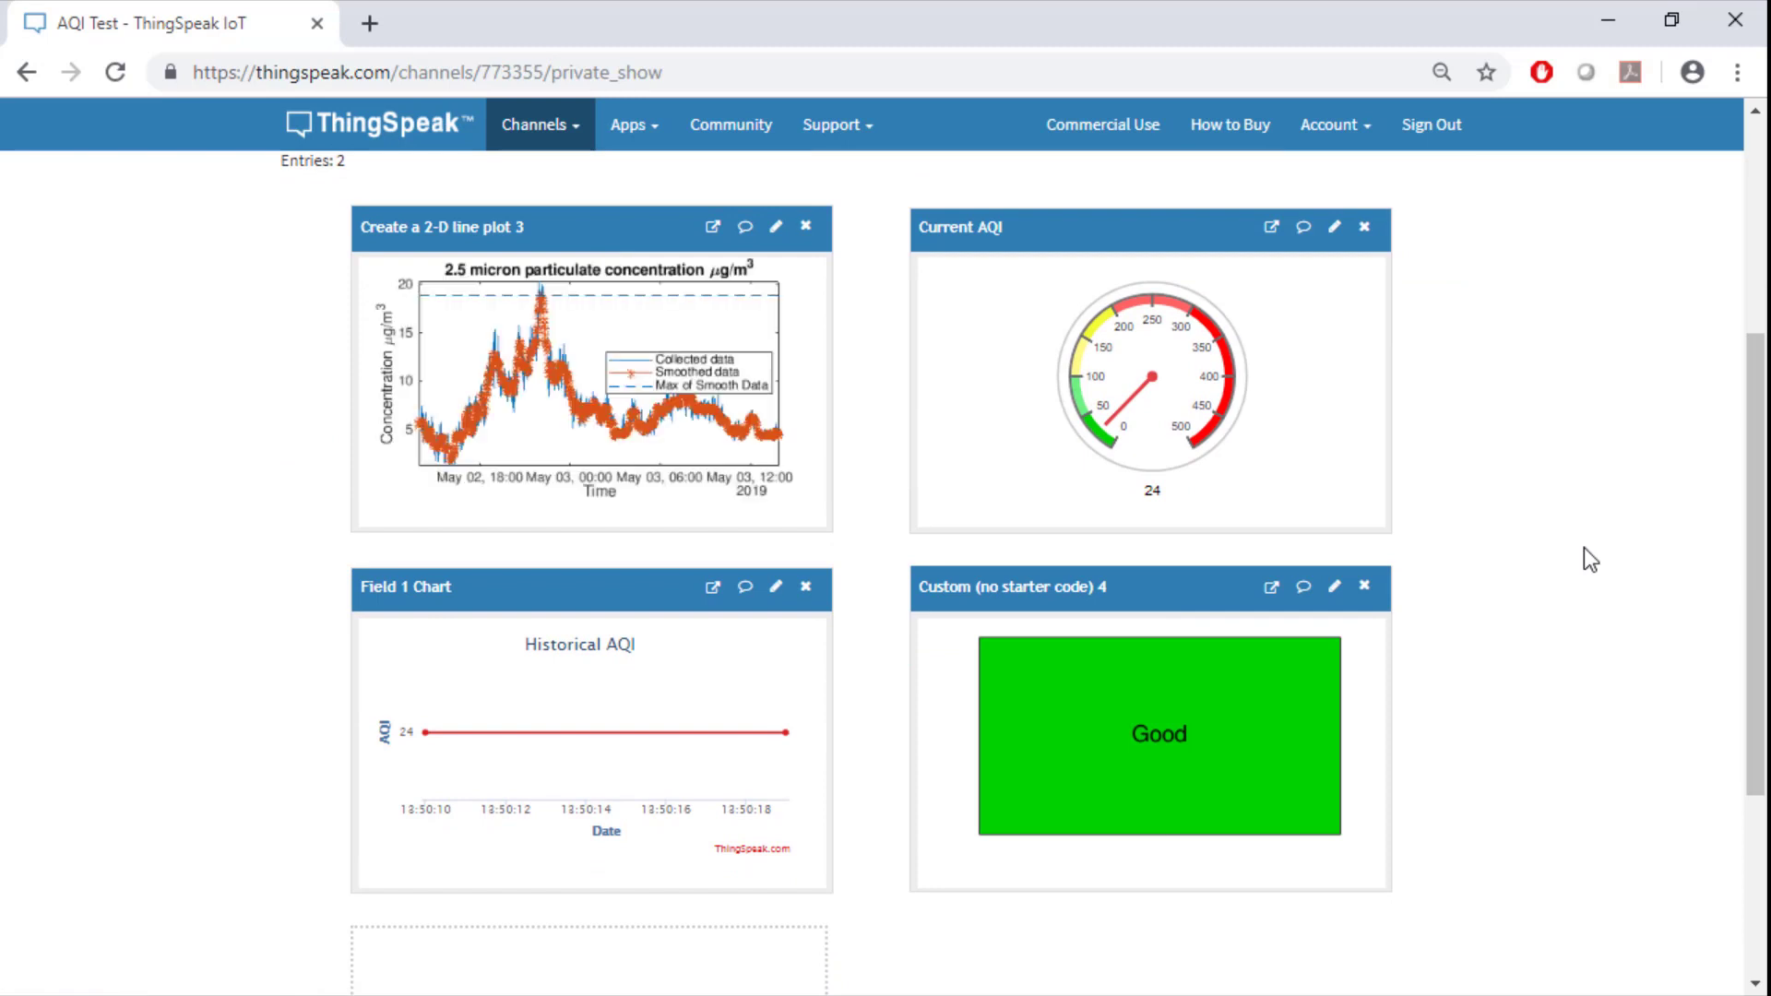
{"action": "left_click", "coordinate": [1341, 595]}
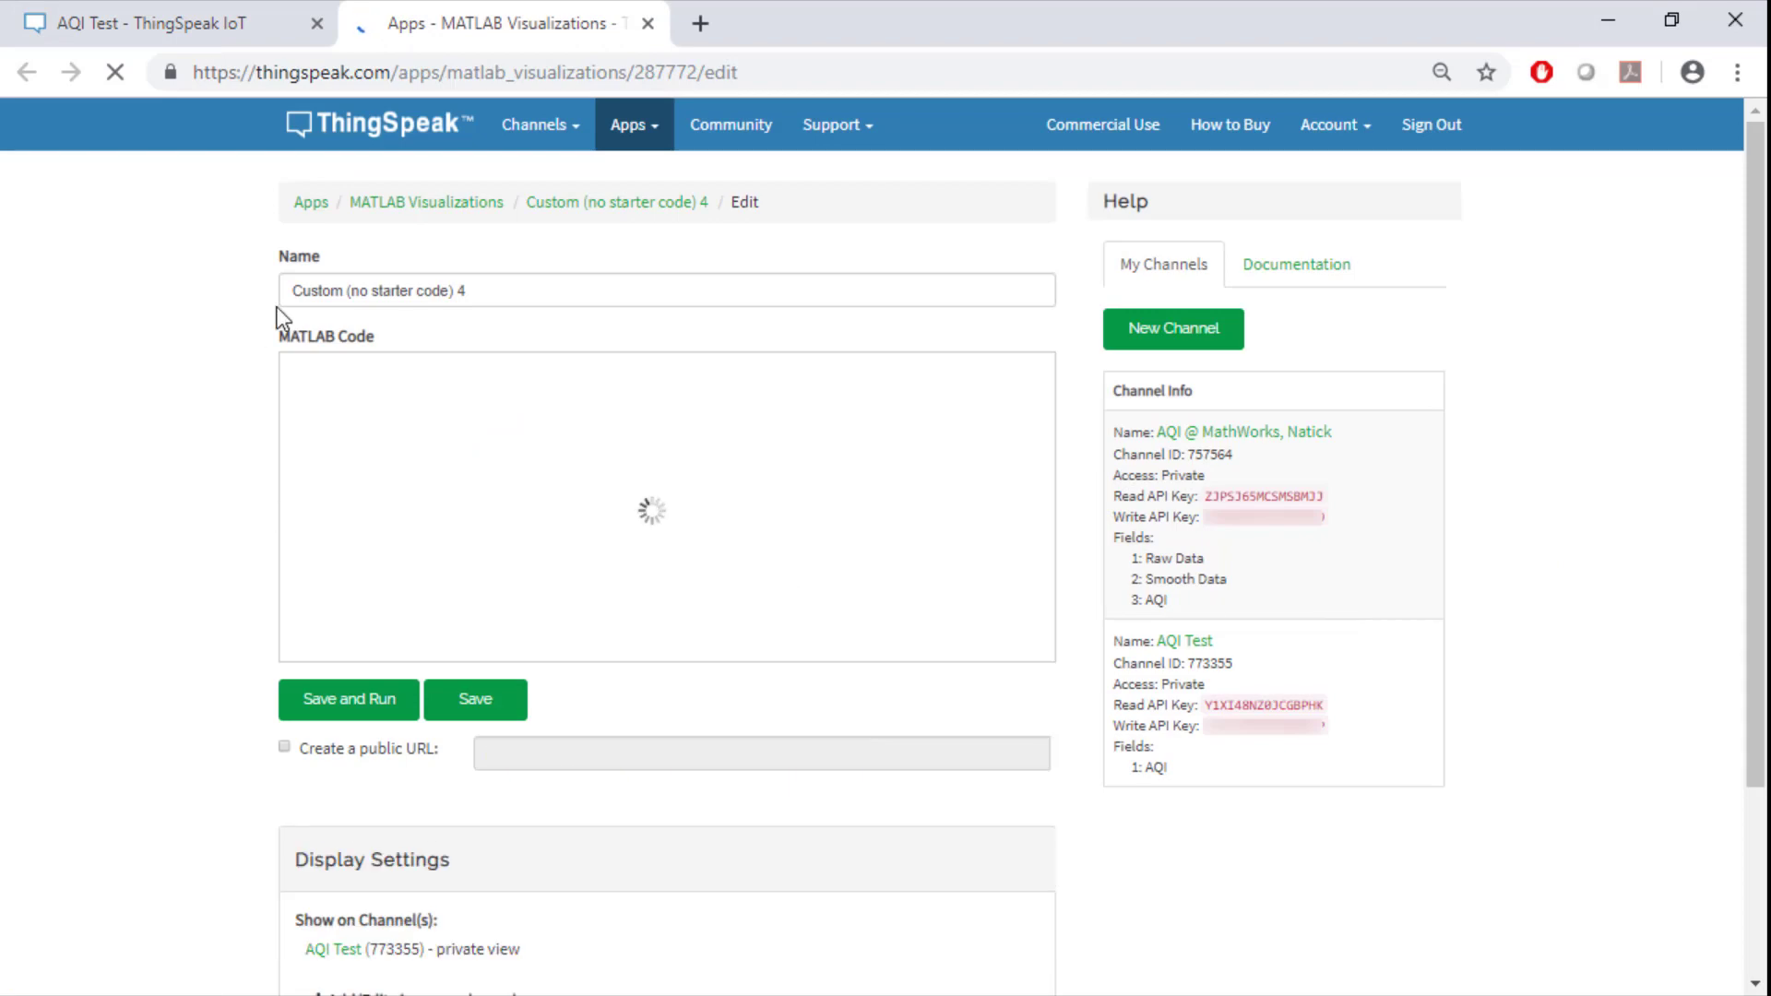
{"action": "left_click_drag", "start_coordinate": [492, 291], "coordinate": [203, 362]}
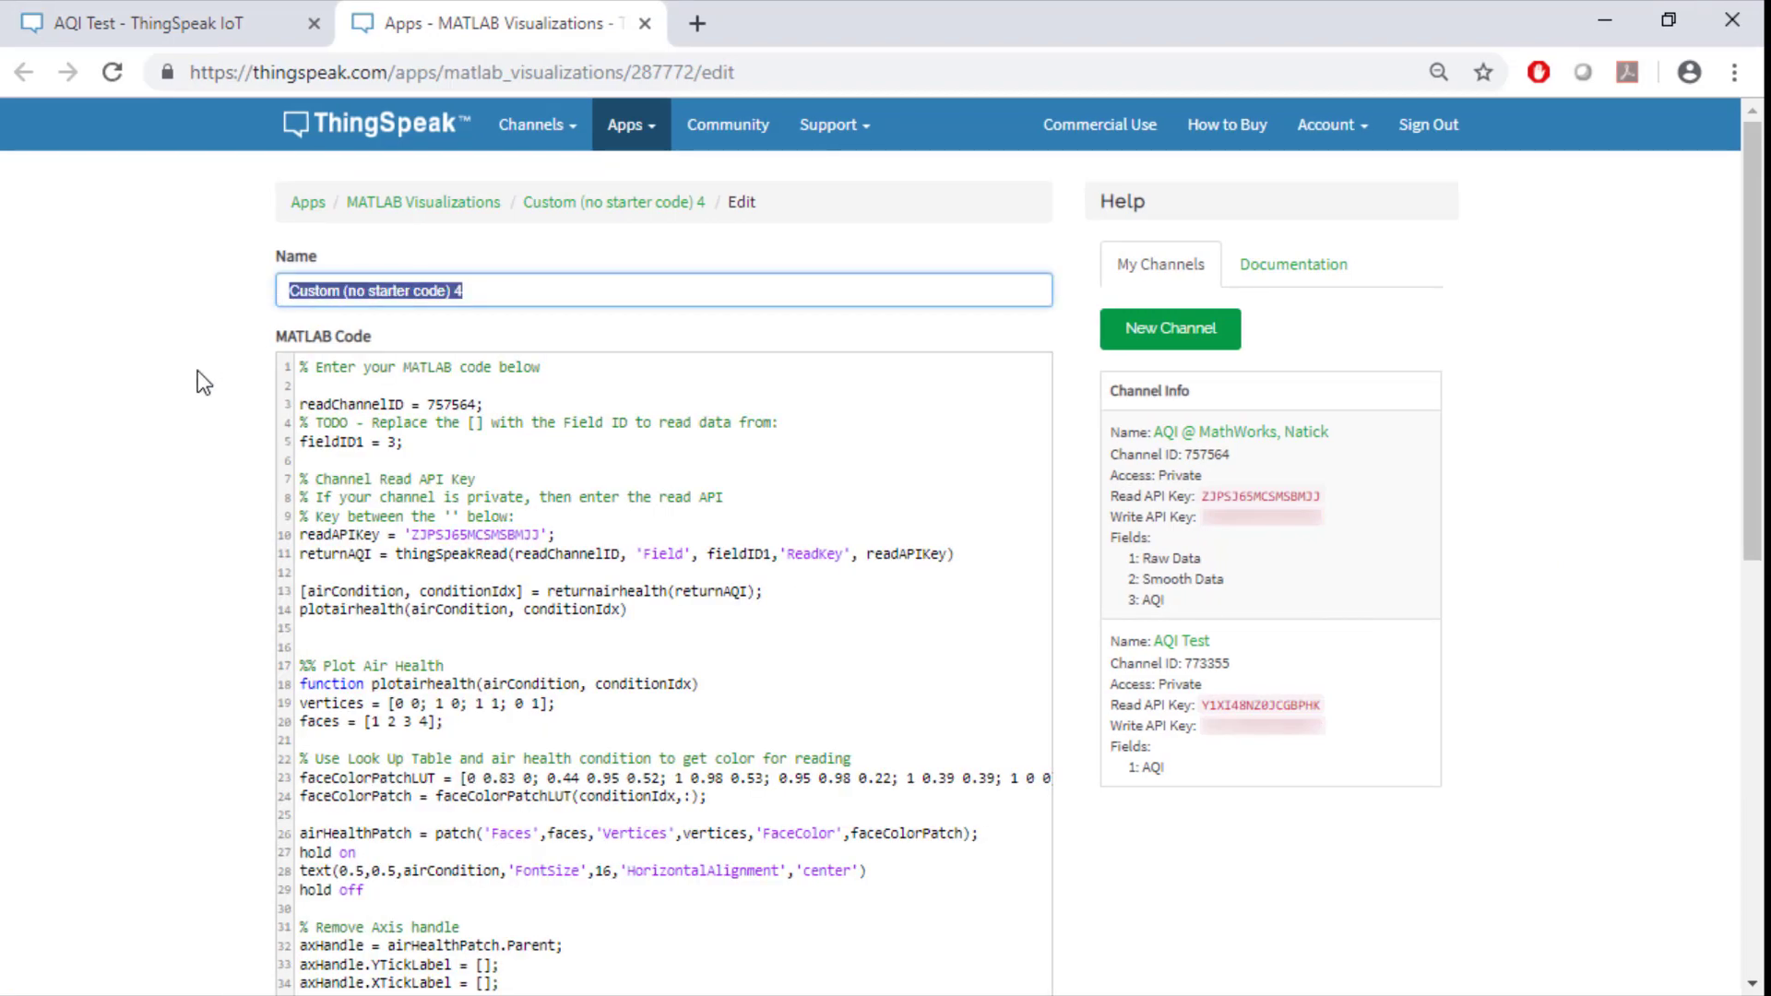
{"action": "type", "text": "Air Health"}
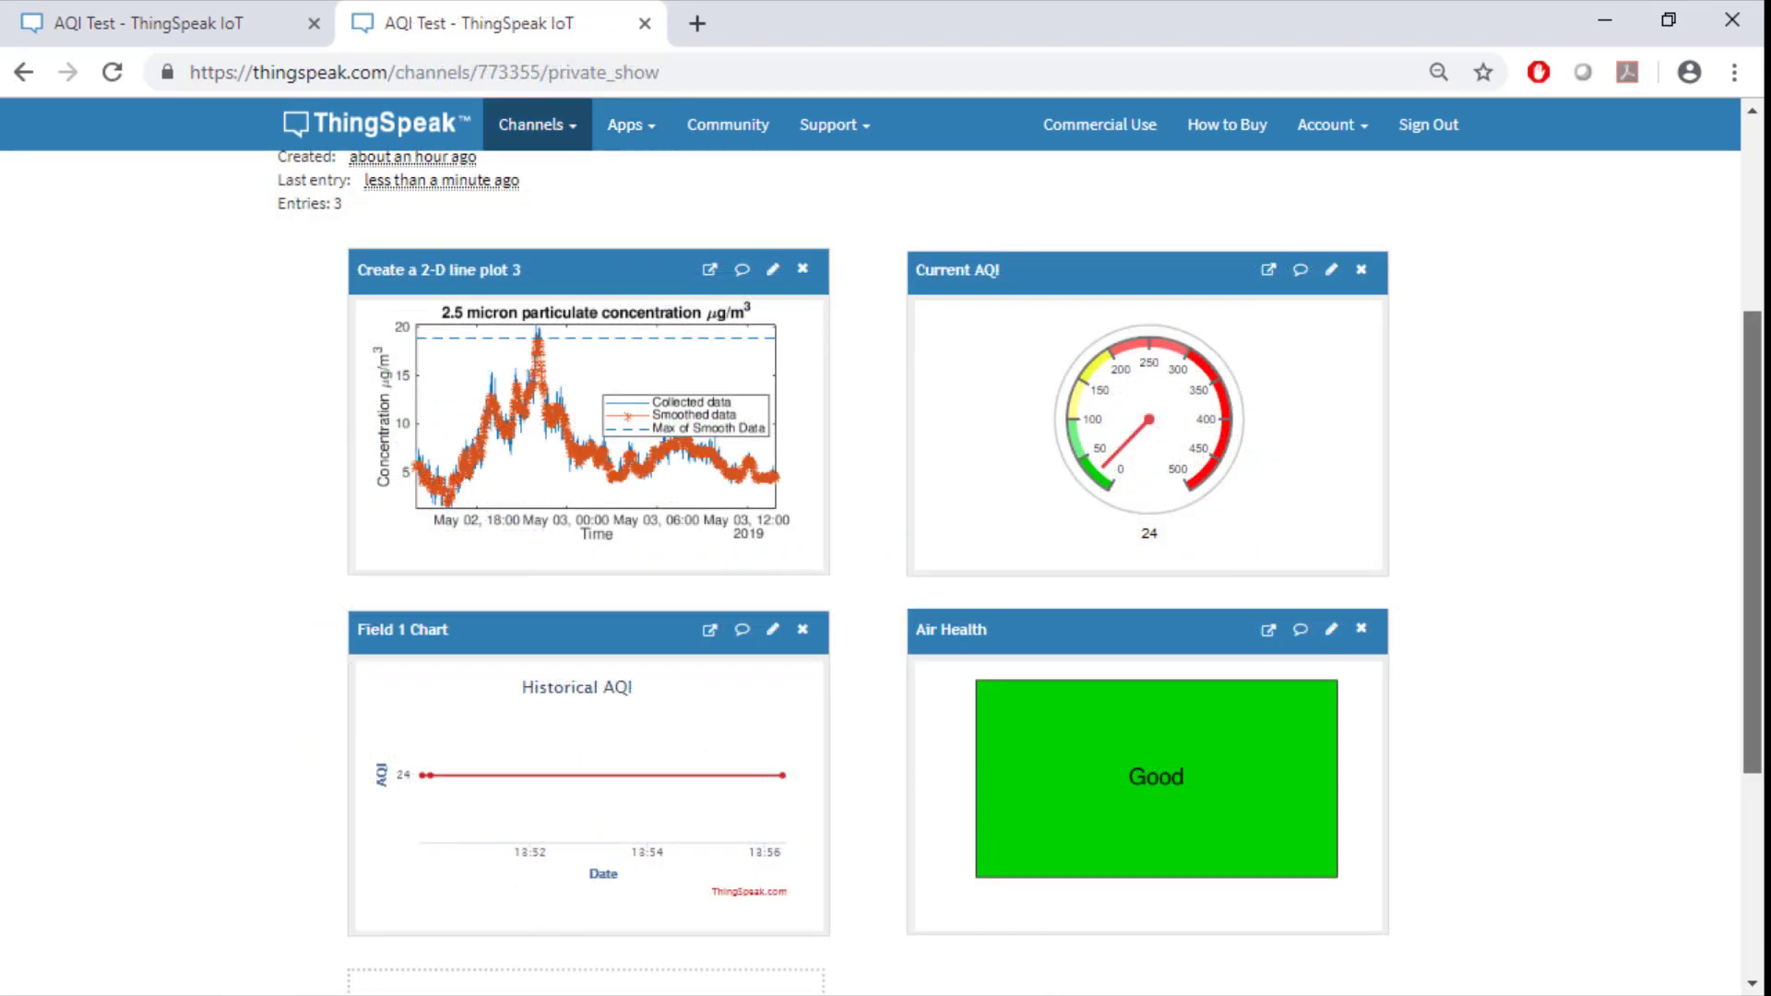